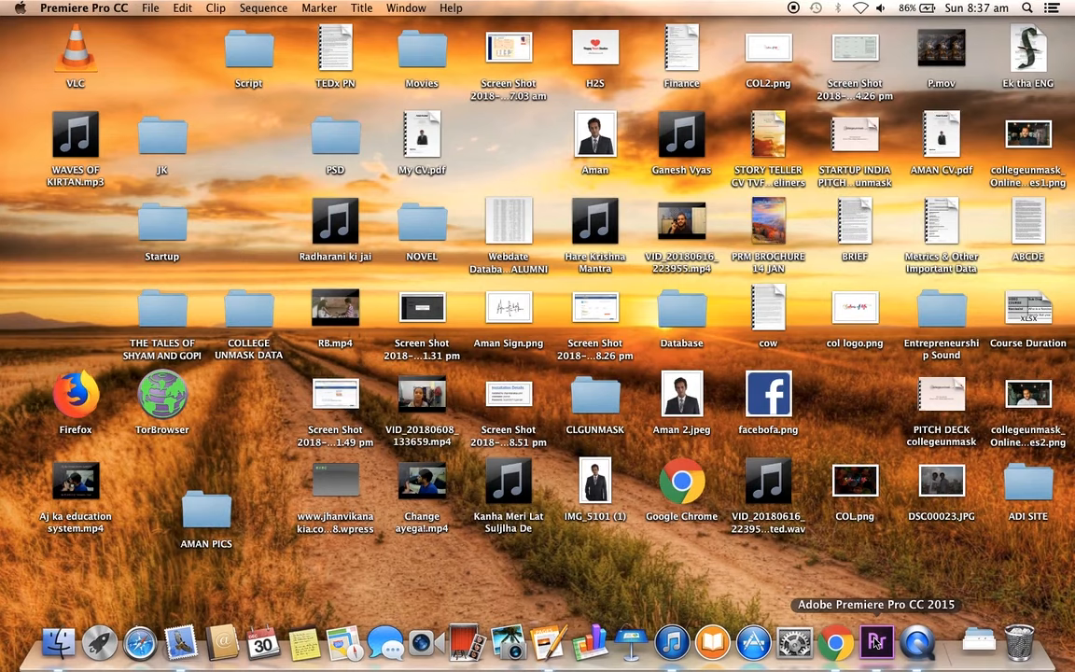
Step: Create a new project named MARINE LINES in the Downloads folder with the default Timecode, Audio Samples and DV formats
click(150, 8)
mouse_move(173, 28)
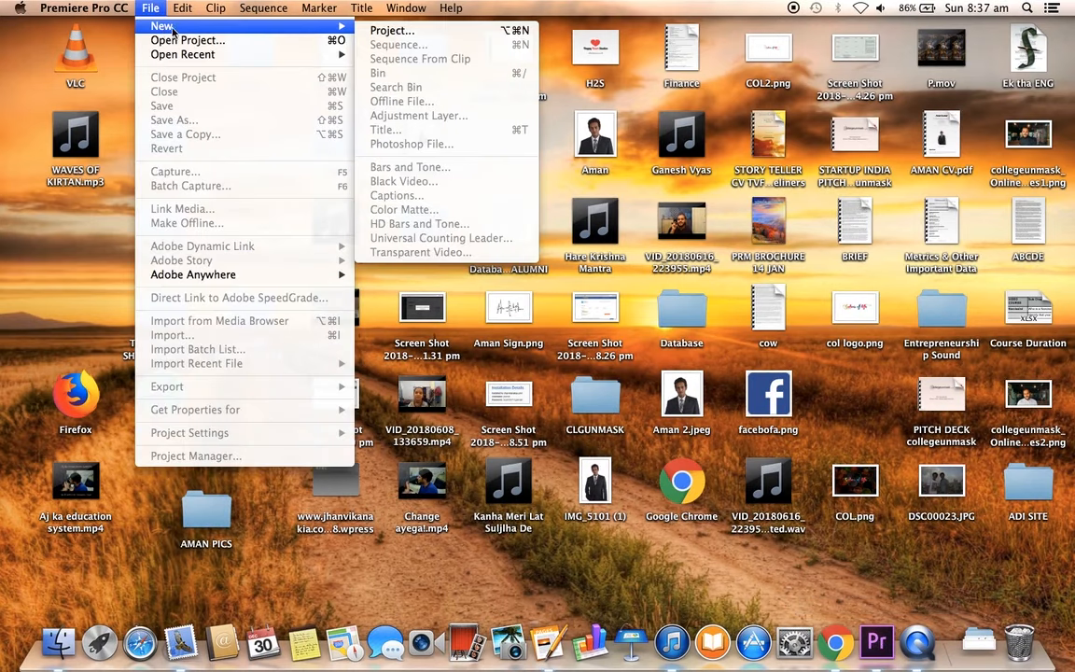
click(399, 32)
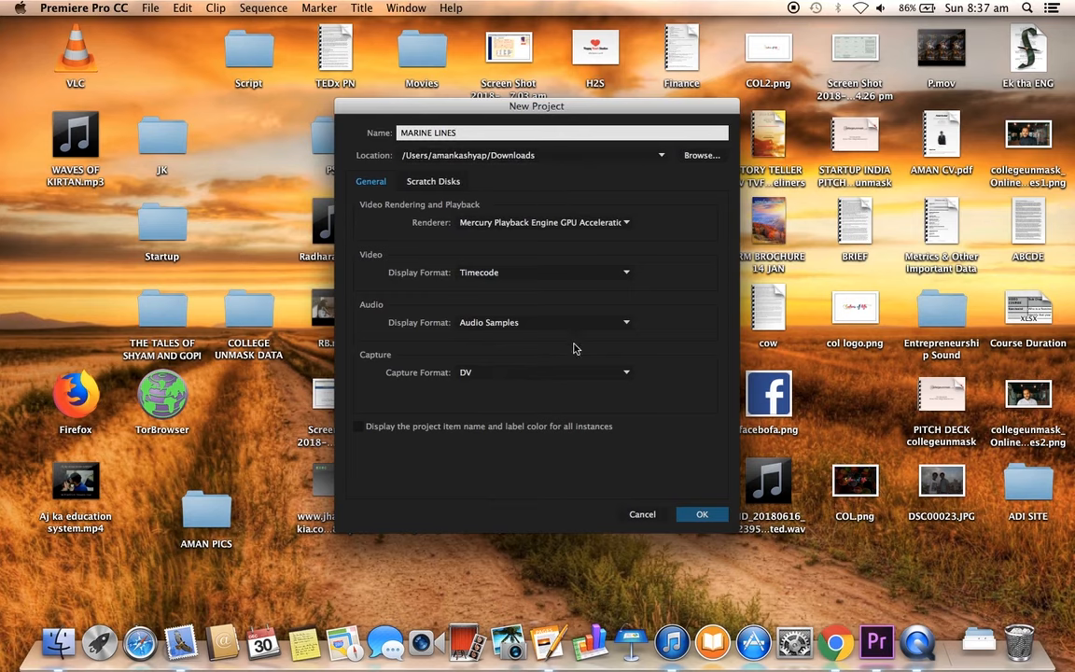
click(706, 515)
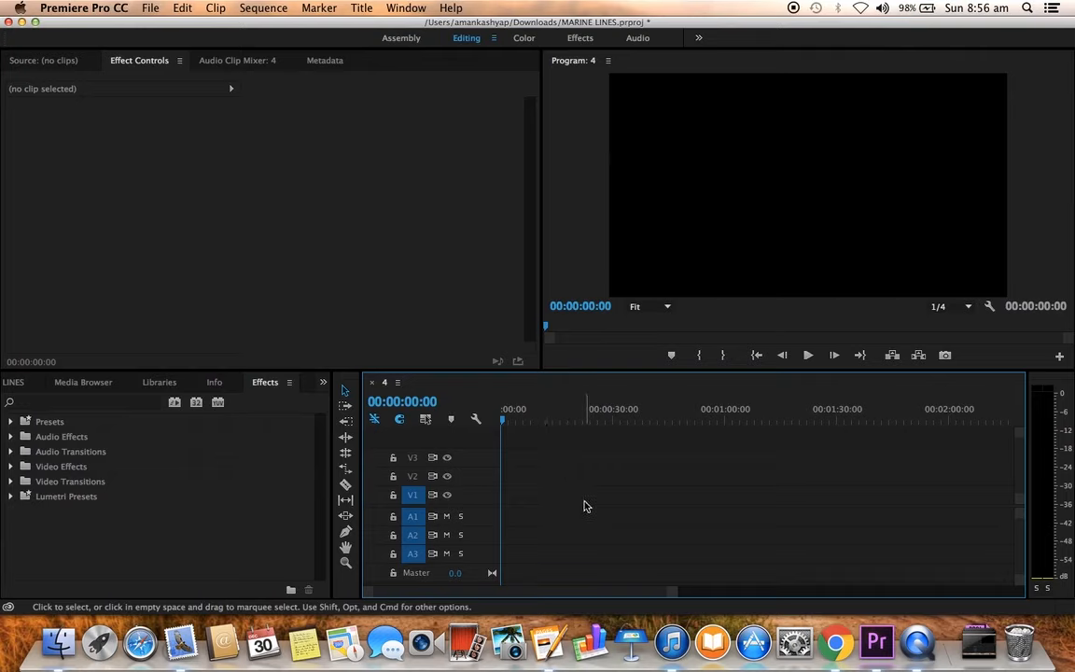
Step: Place 4.MOV, 5.MOV, 6.MOV, 7.MOV and 9.MOV from the EDITING folder in that order on V1, leaving gaps between them
click(49, 640)
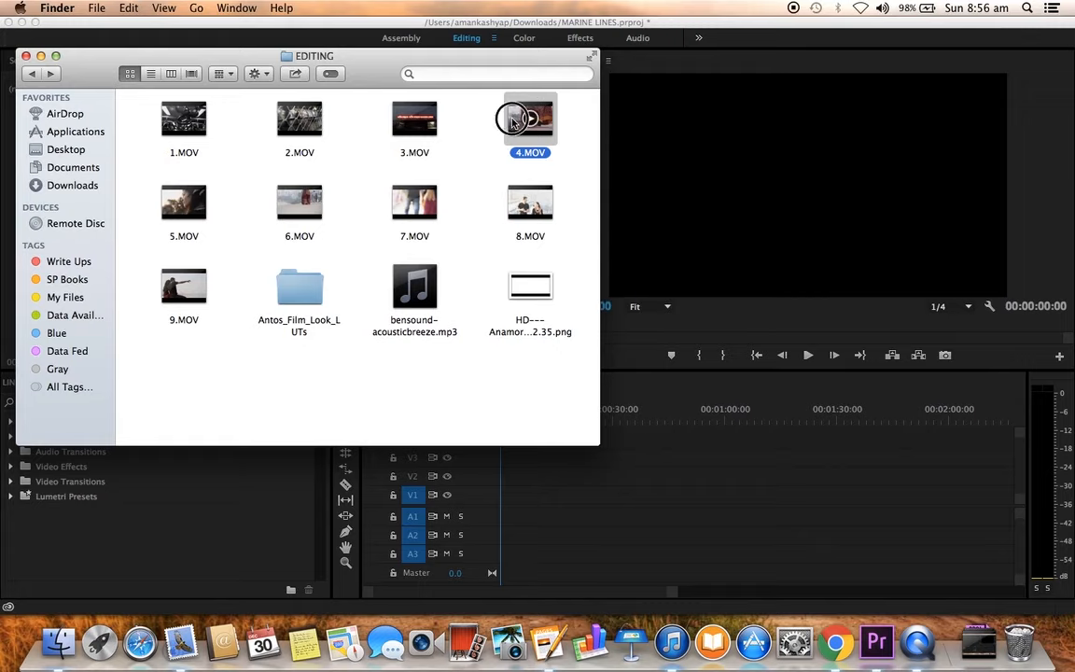
drag(512, 122, 542, 511)
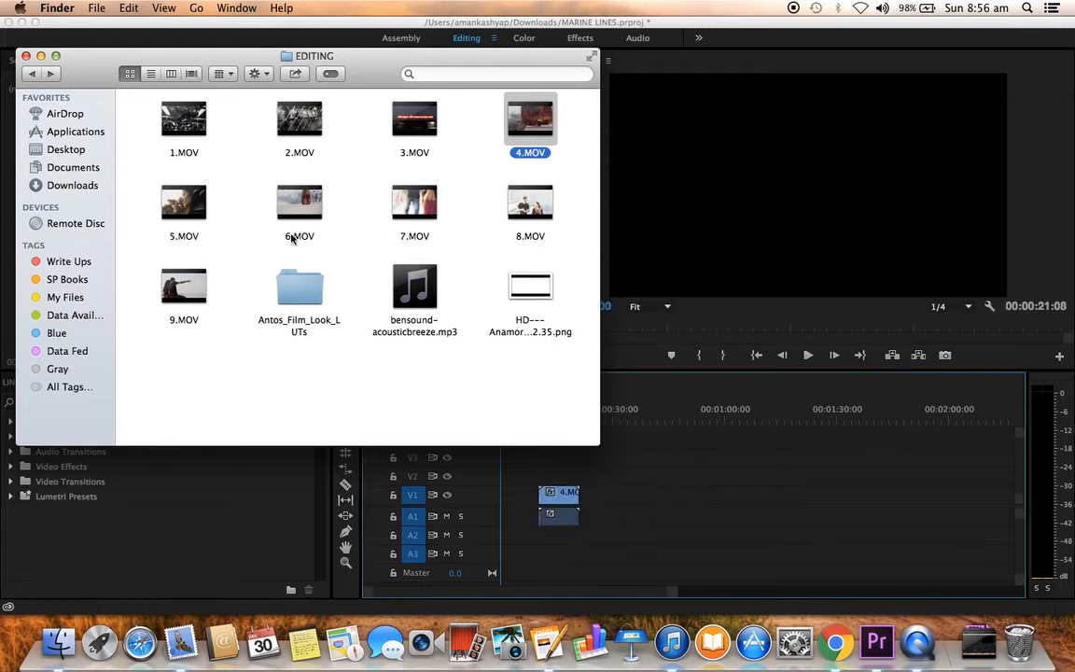
drag(199, 206, 612, 509)
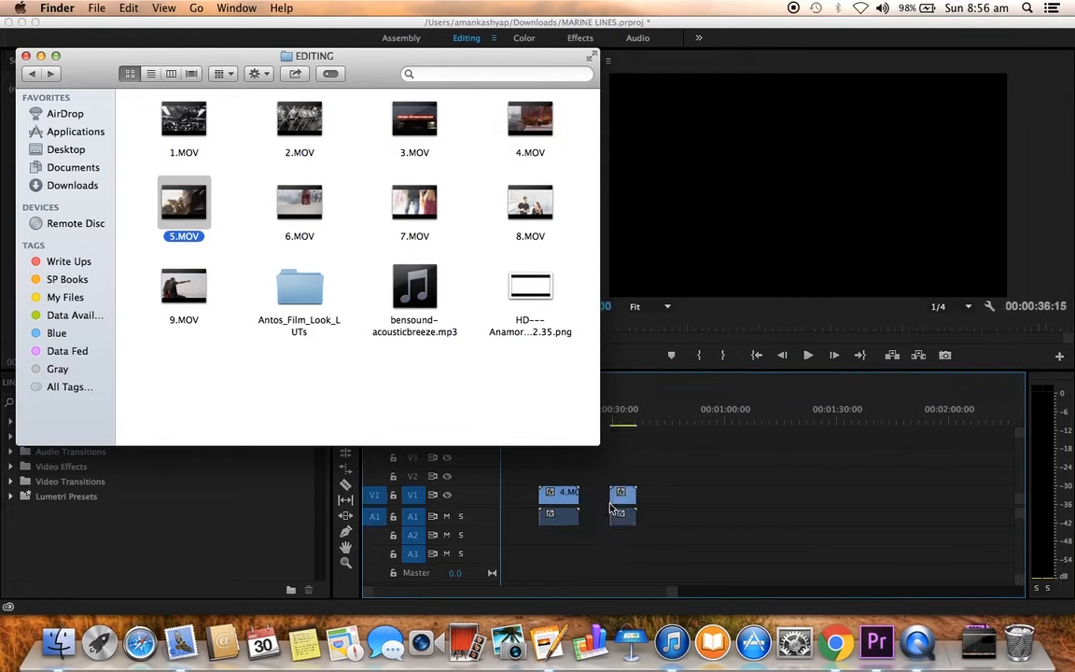
drag(315, 213, 666, 502)
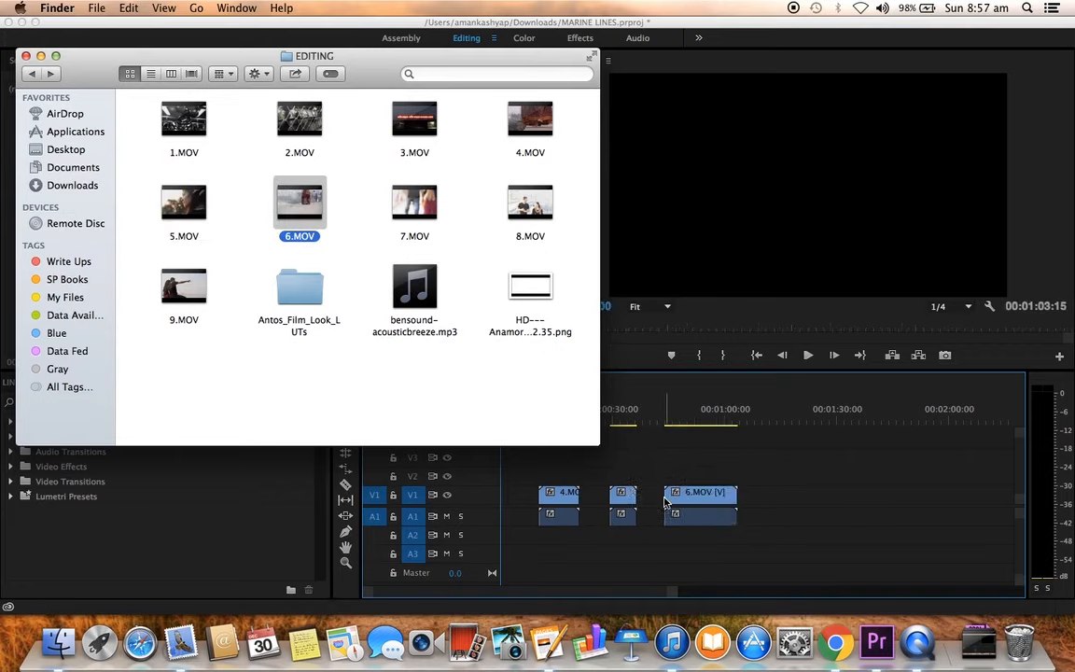
drag(426, 218, 776, 505)
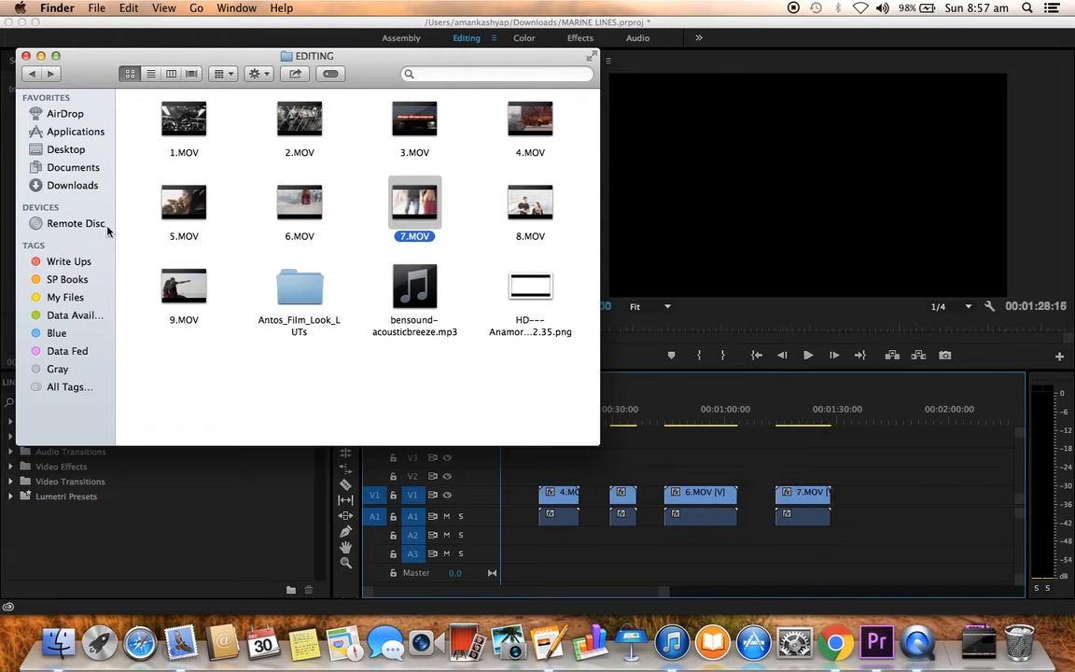
drag(200, 290, 867, 497)
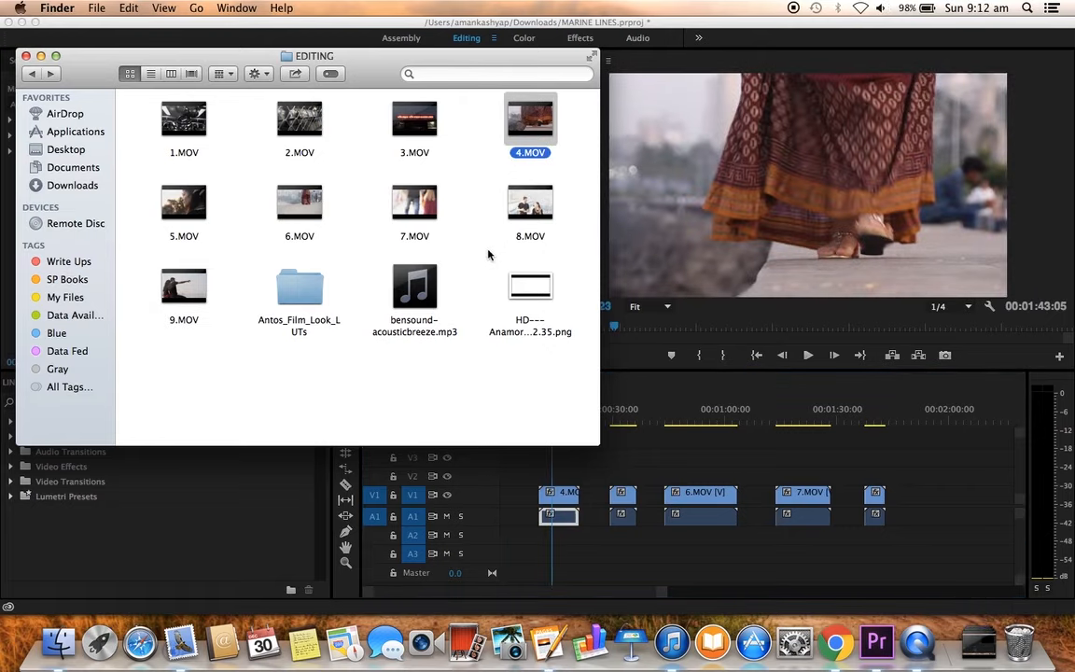
Step: Select the video and audio of 4.MOV in the sequence and play the clip to review its opening
click(574, 475)
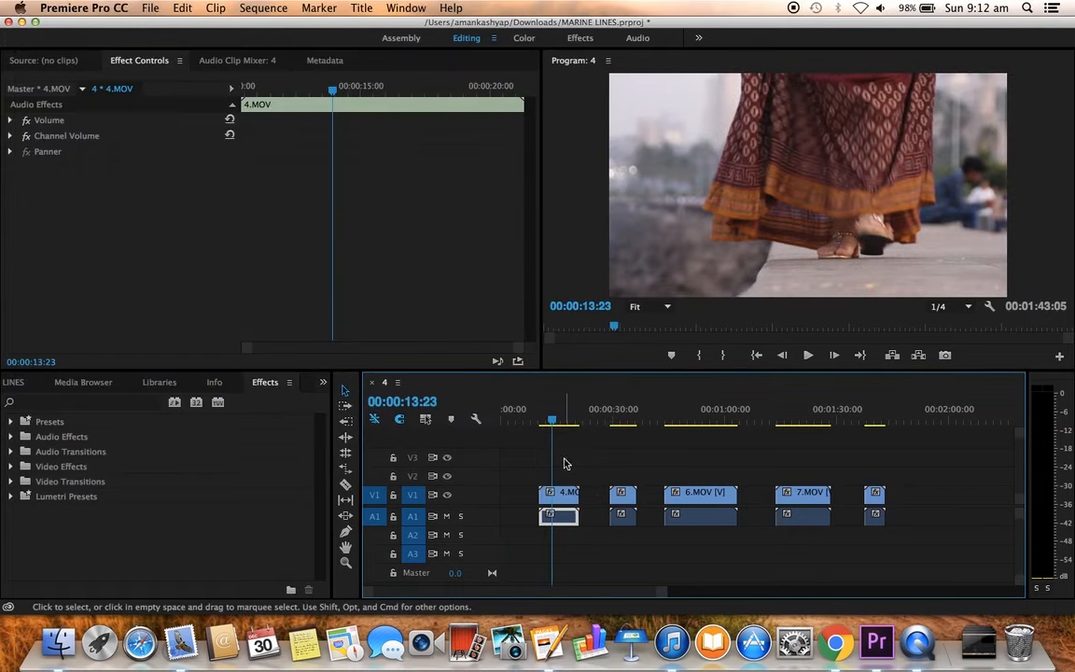
drag(524, 479, 585, 540)
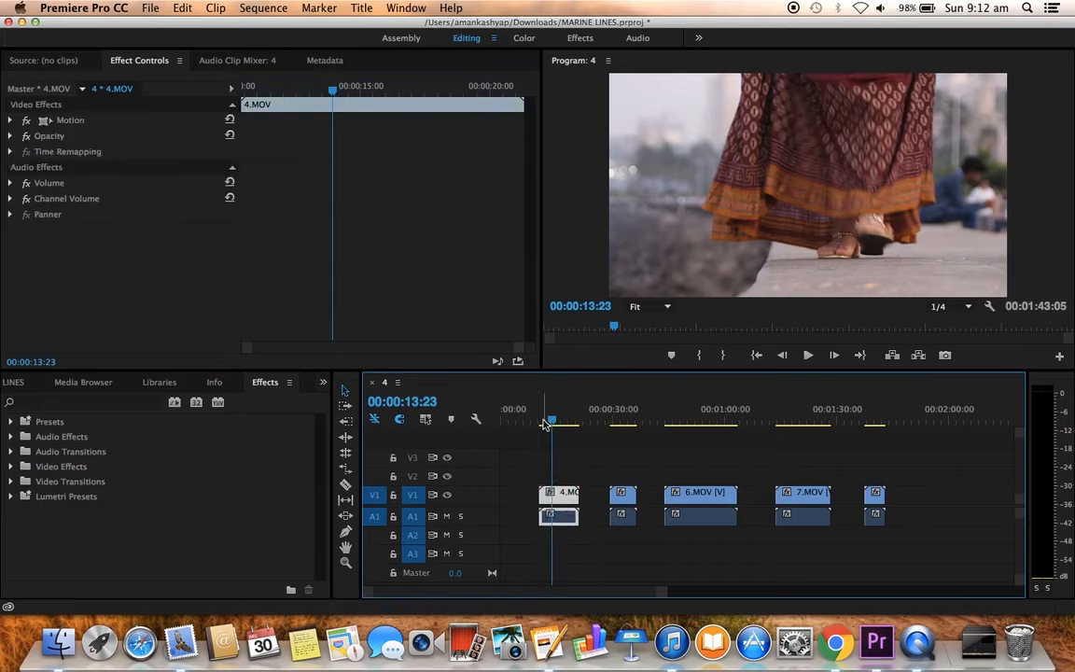
click(545, 424)
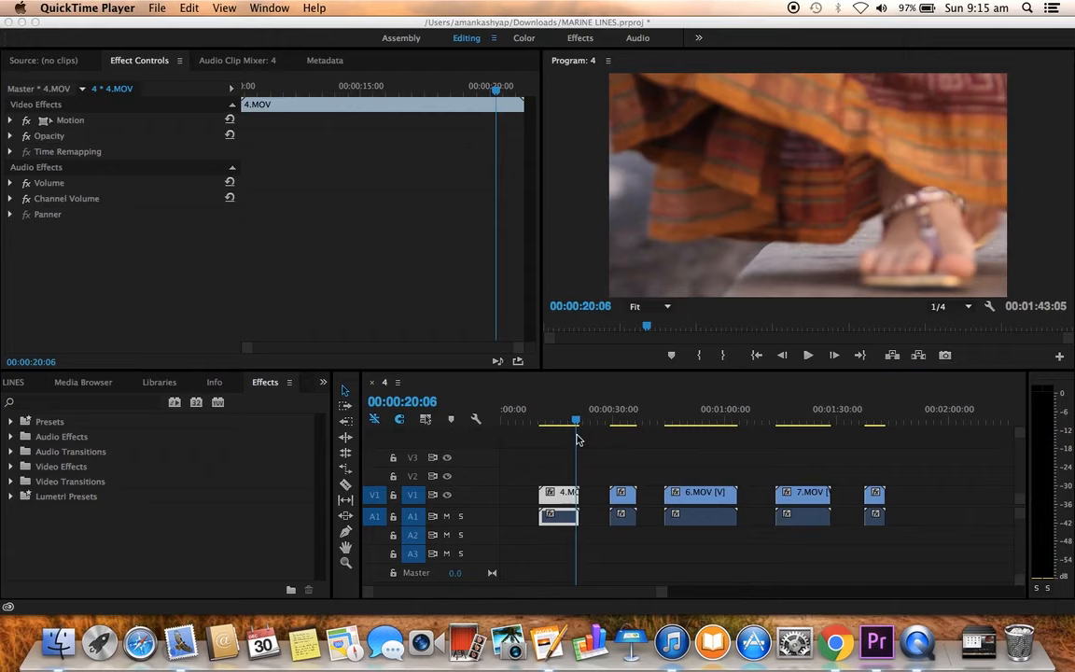
click(552, 423)
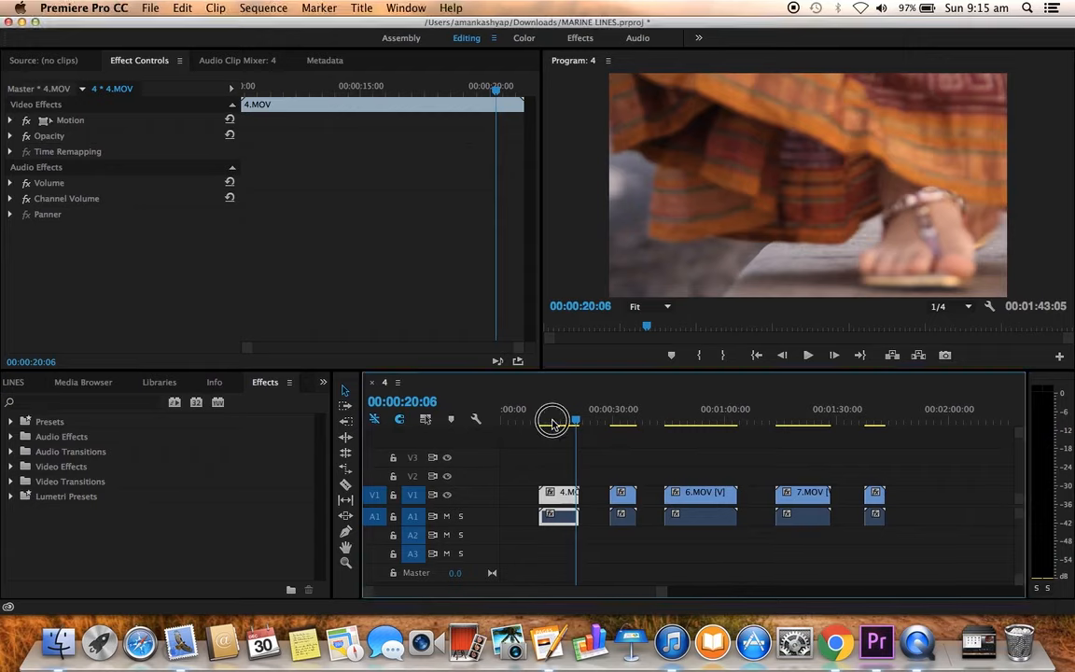
click(552, 423)
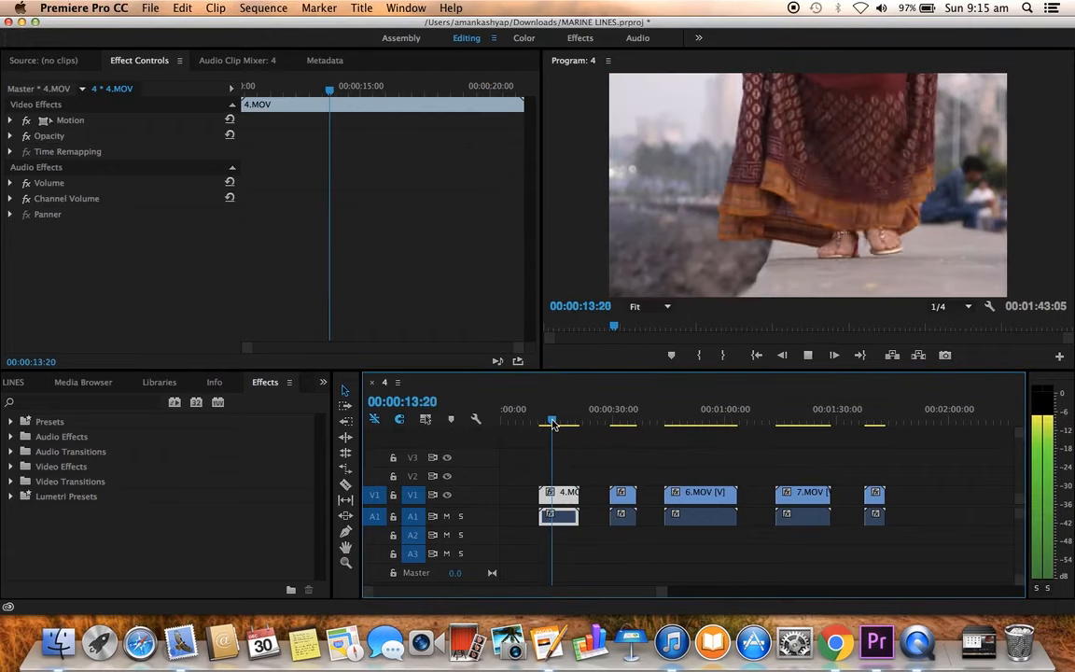
key(space)
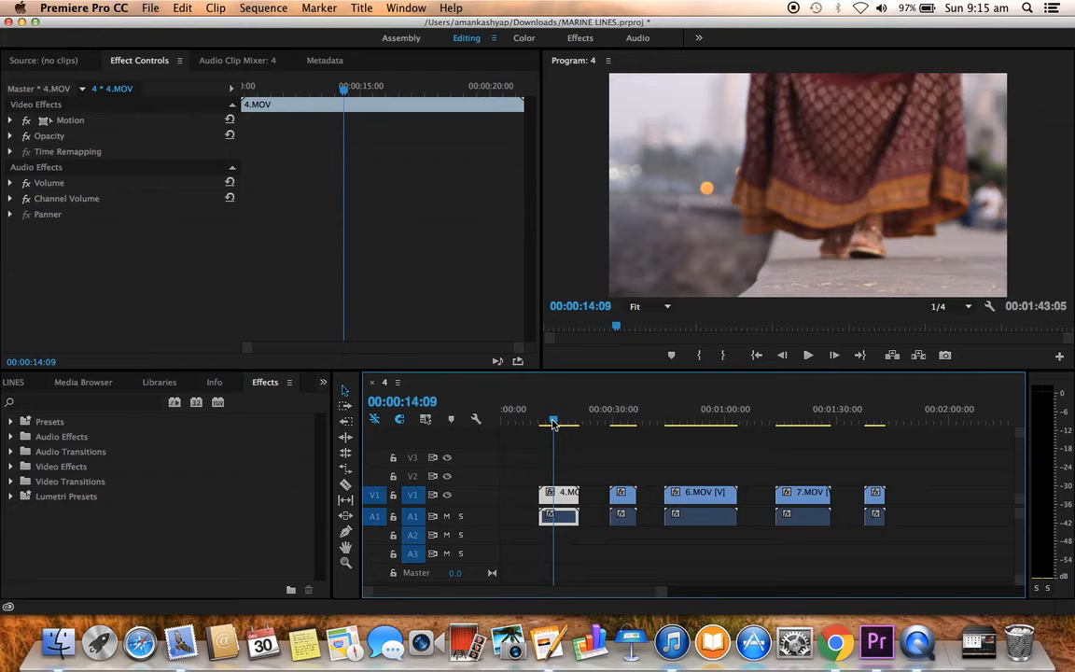
Step: Go through the opening of 4.MOV frame by frame and park the playhead at 00:00:13:12
key(Left)
key(Left)
key(Right)
key(Right)
key(Right)
key(Right)
key(Right)
key(Right)
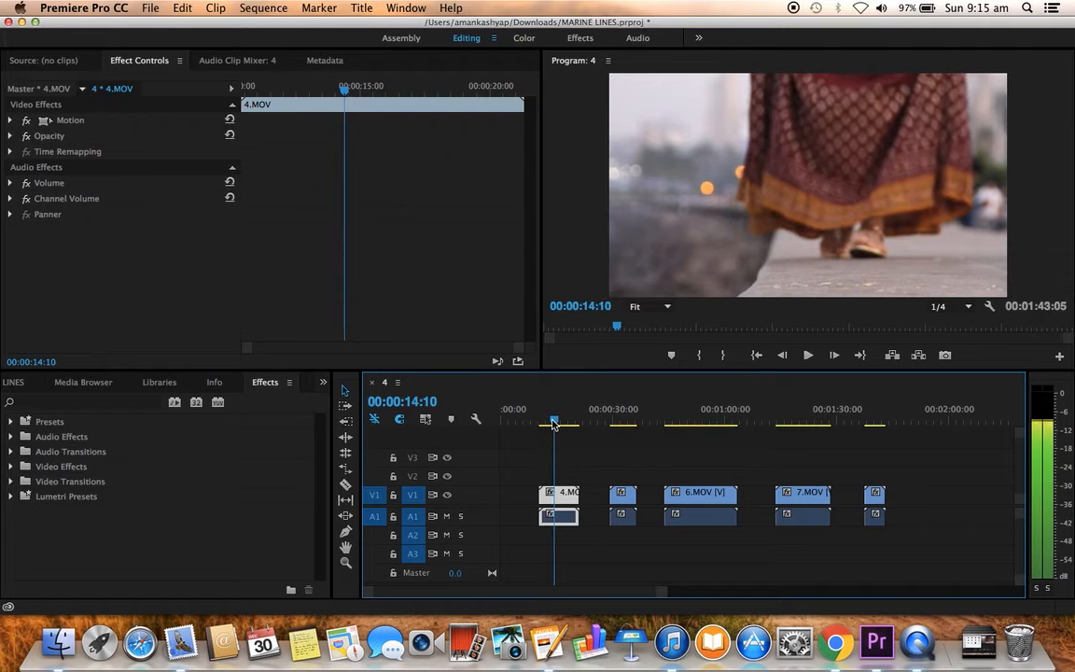
key(Left)
key(Left)
key(Left)
drag(553, 425, 550, 425)
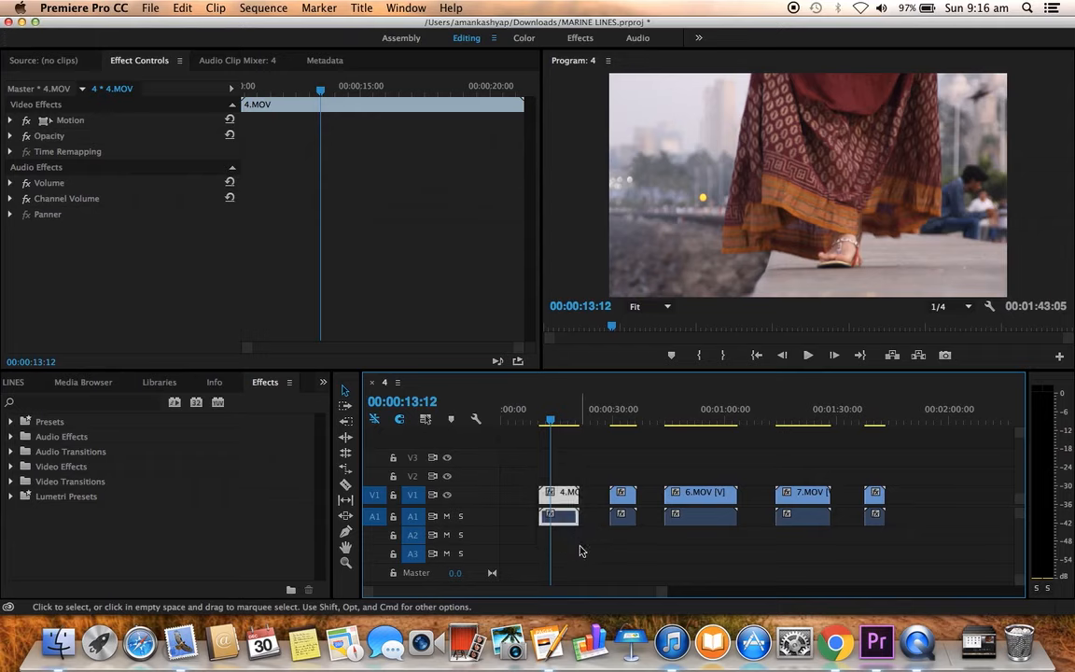
Step: Trim the start of 4.MOV, video and audio, to the playhead at 00:00:13:12
click(546, 495)
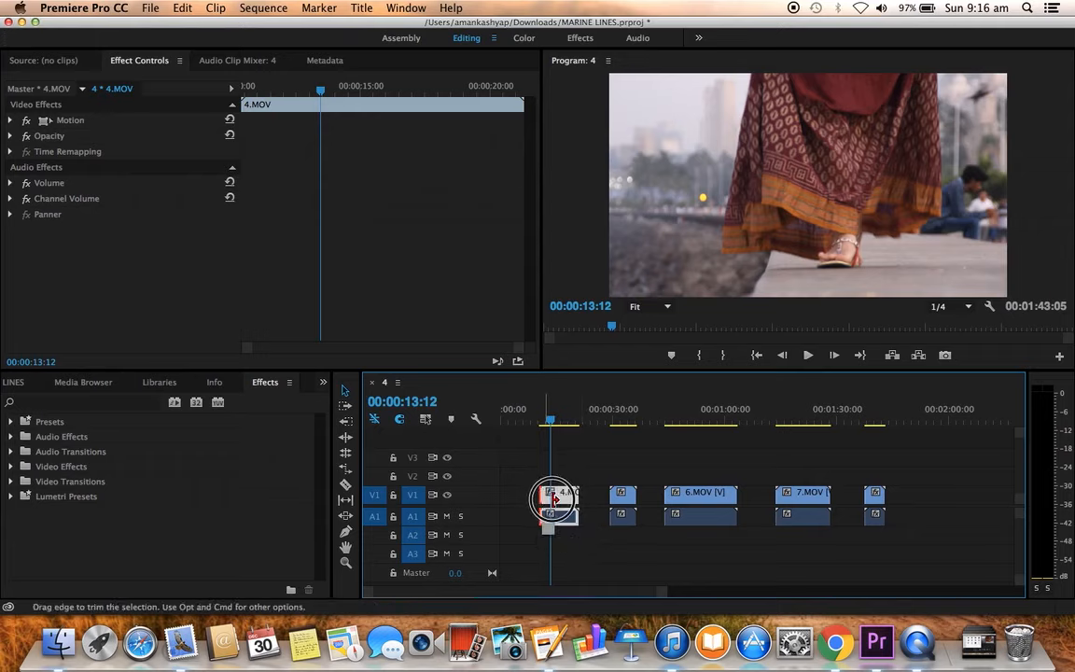
drag(554, 499, 557, 499)
key(equal)
key(equal)
key(equal)
key(equal)
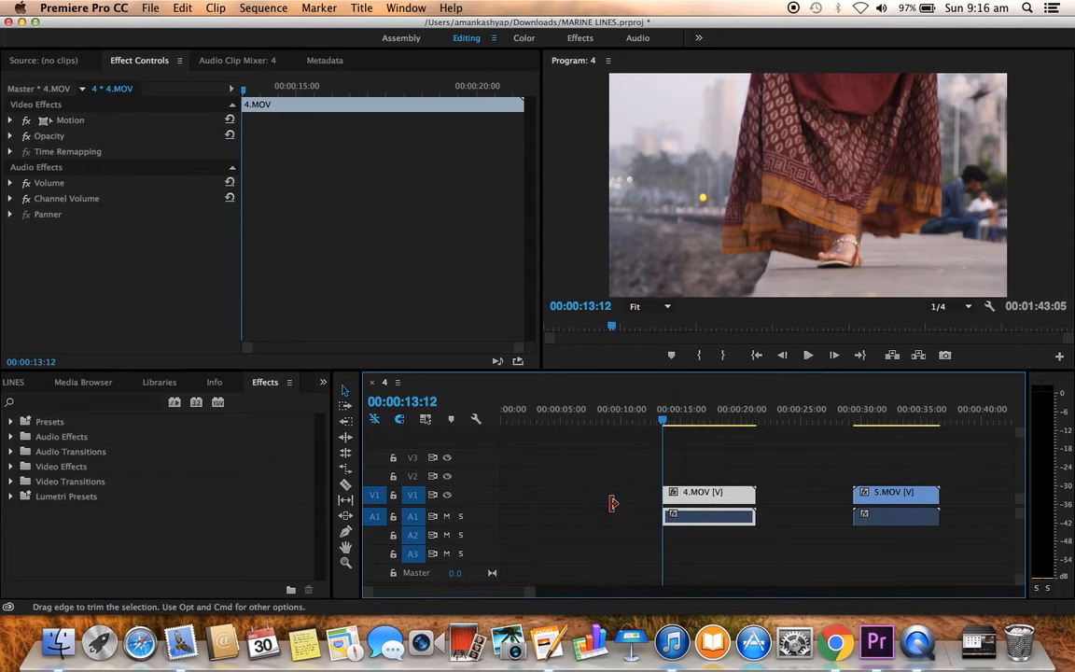
Step: Play 4.MOV from its trimmed start and step through frames to park the playhead at 00:00:17:14 as the cut point
scroll(674, 504, right, 3)
key(space)
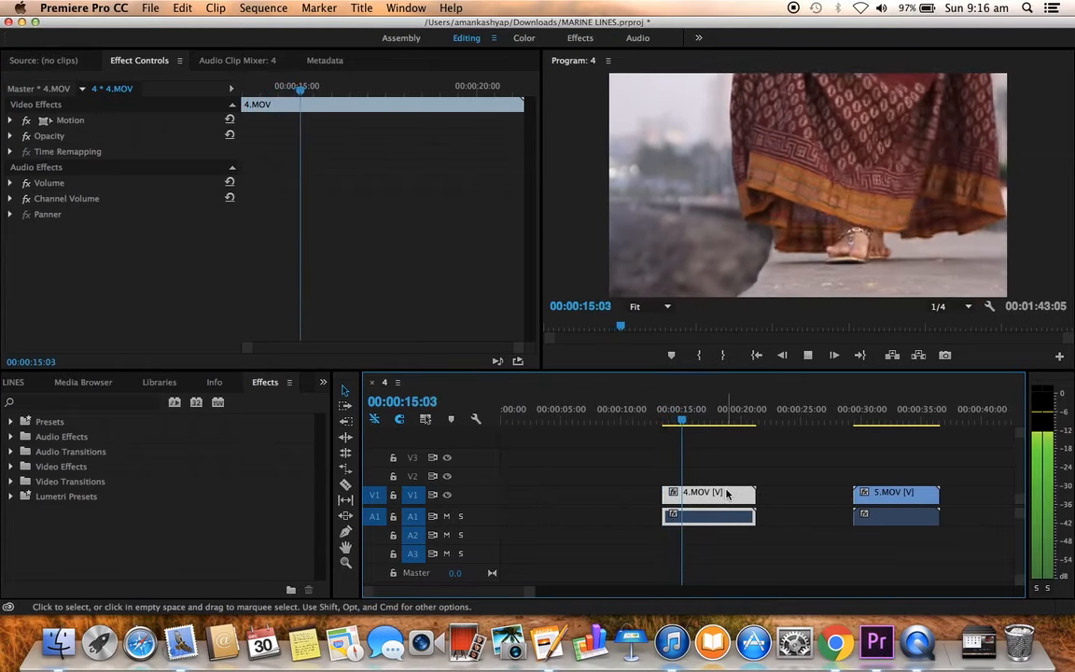
key(space)
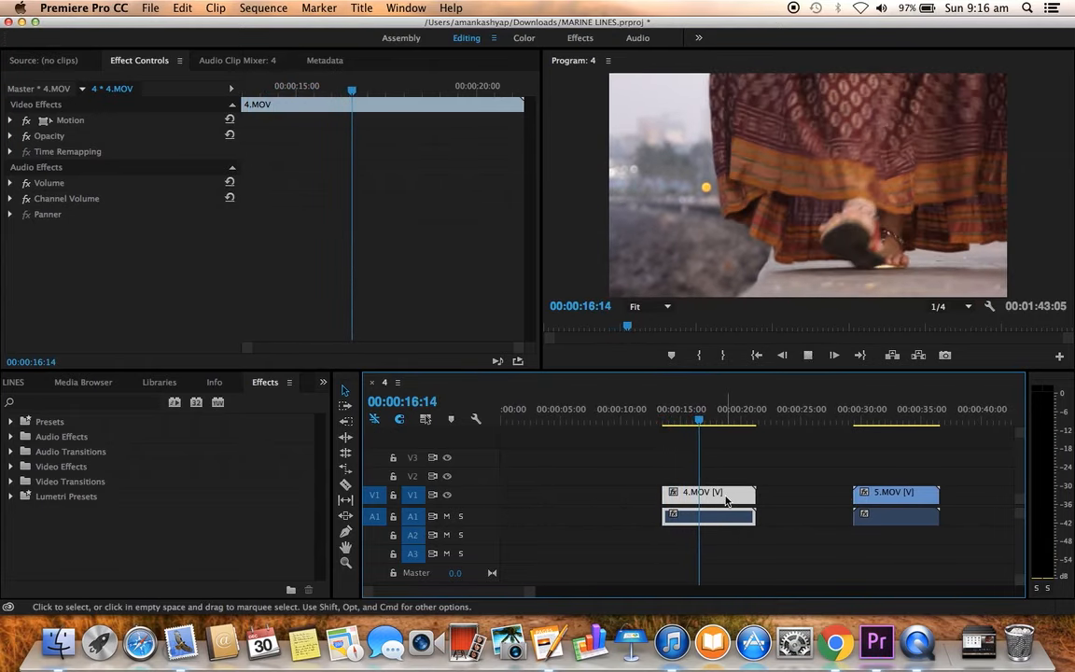
key(space)
key(space)
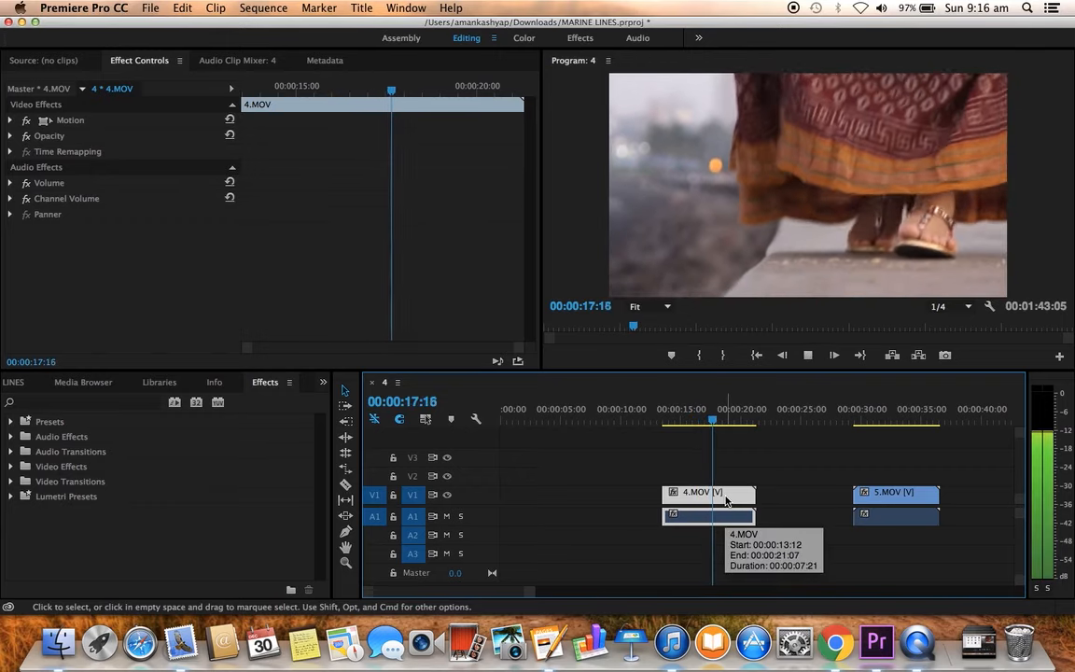
key(space)
key(Left)
key(Left)
key(Left)
key(Left)
key(Left)
key(Left)
key(Left)
key(Left)
key(Left)
key(Left)
key(Left)
key(Left)
key(Left)
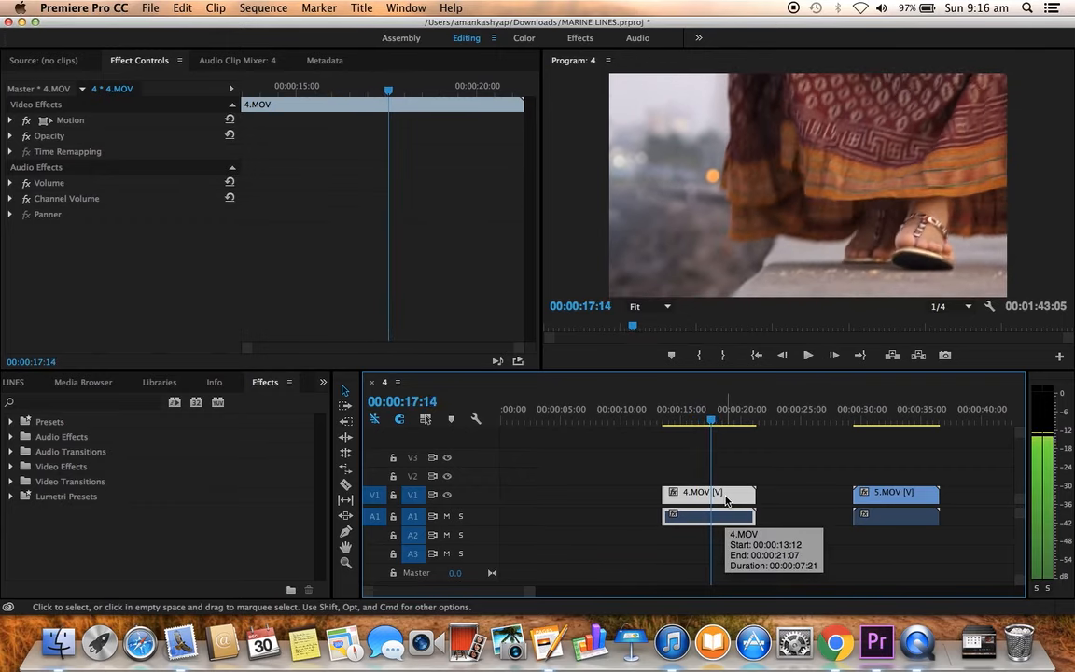
key(Right)
key(Right)
key(Right)
key(Right)
key(Right)
key(Right)
key(Right)
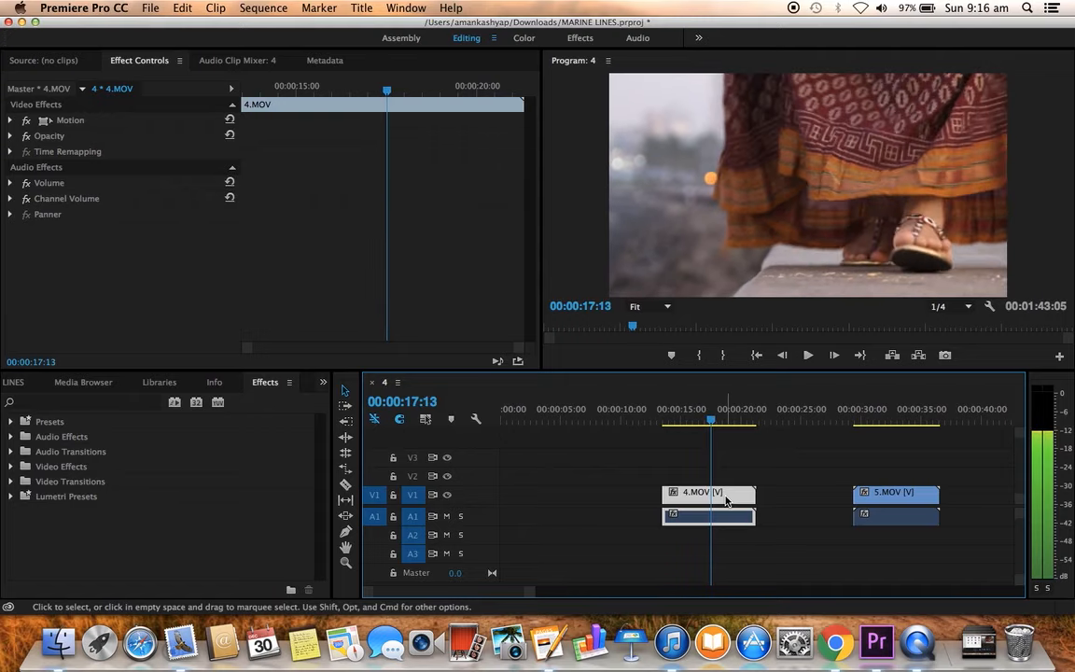
key(Left)
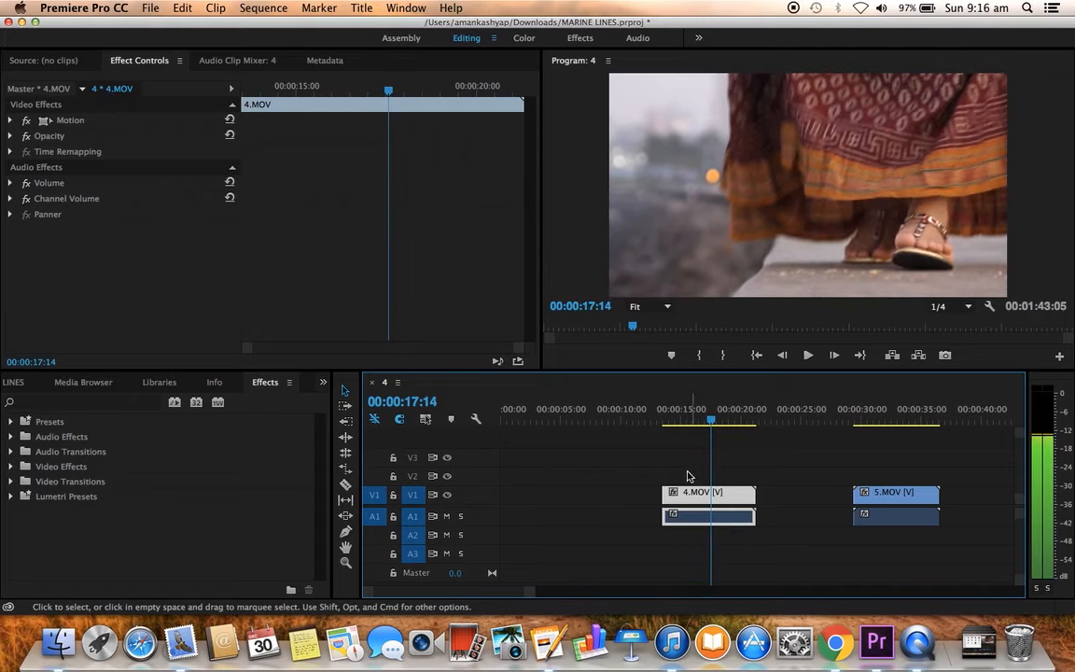
Step: Trim the end of 4.MOV, video and audio, to the playhead at 00:00:17:14 and play the shortened clip back
drag(685, 468, 765, 544)
drag(754, 495, 709, 496)
click(665, 420)
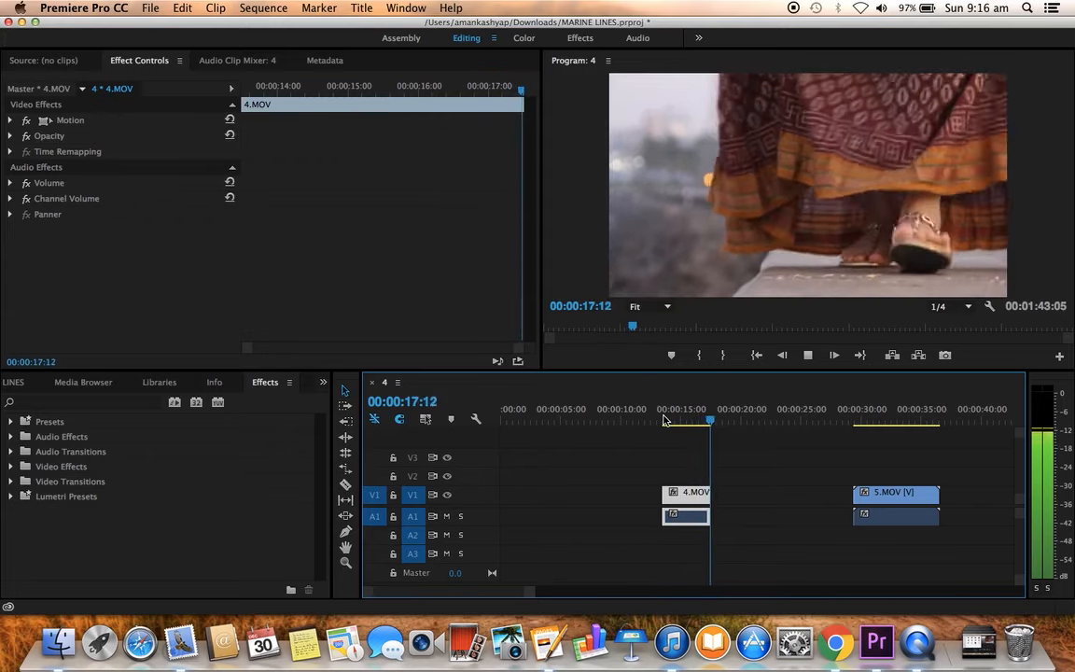
key(space)
Step: Play 5.MOV from its beginning to review the woman's head turn for a usable section
click(855, 420)
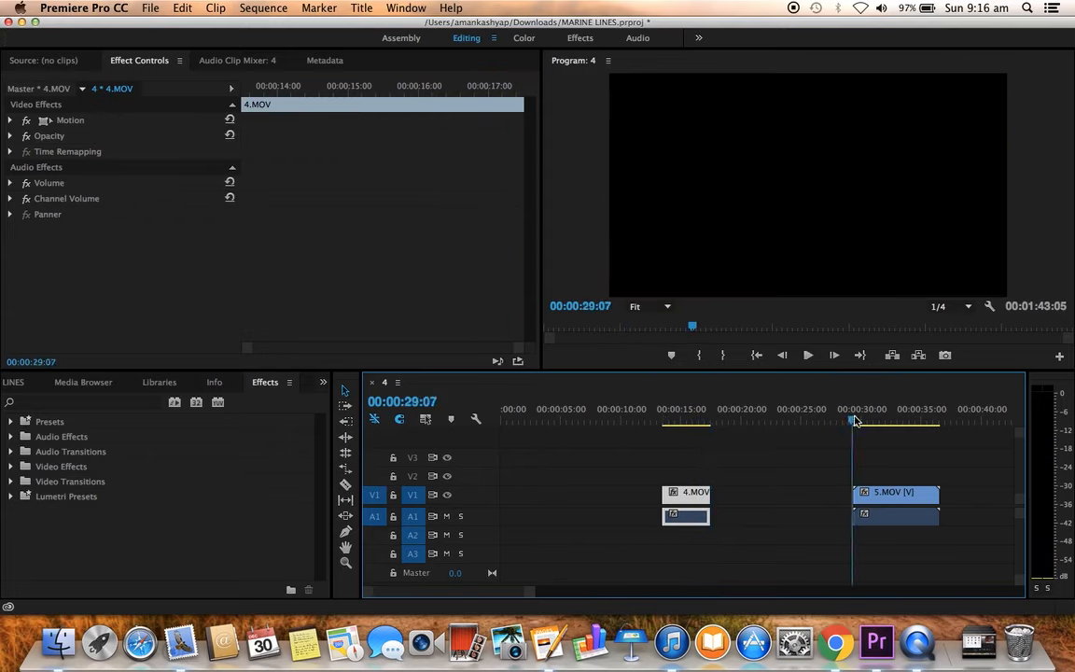
scroll(811, 499, down, 5)
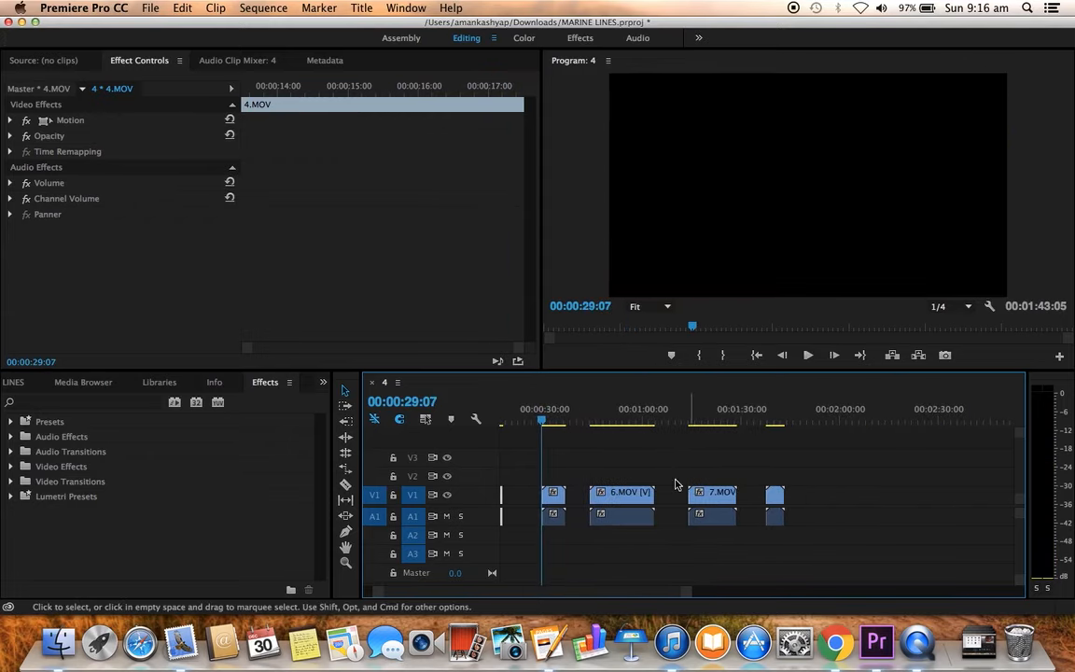
scroll(660, 485, up, 5)
scroll(660, 485, up, 2)
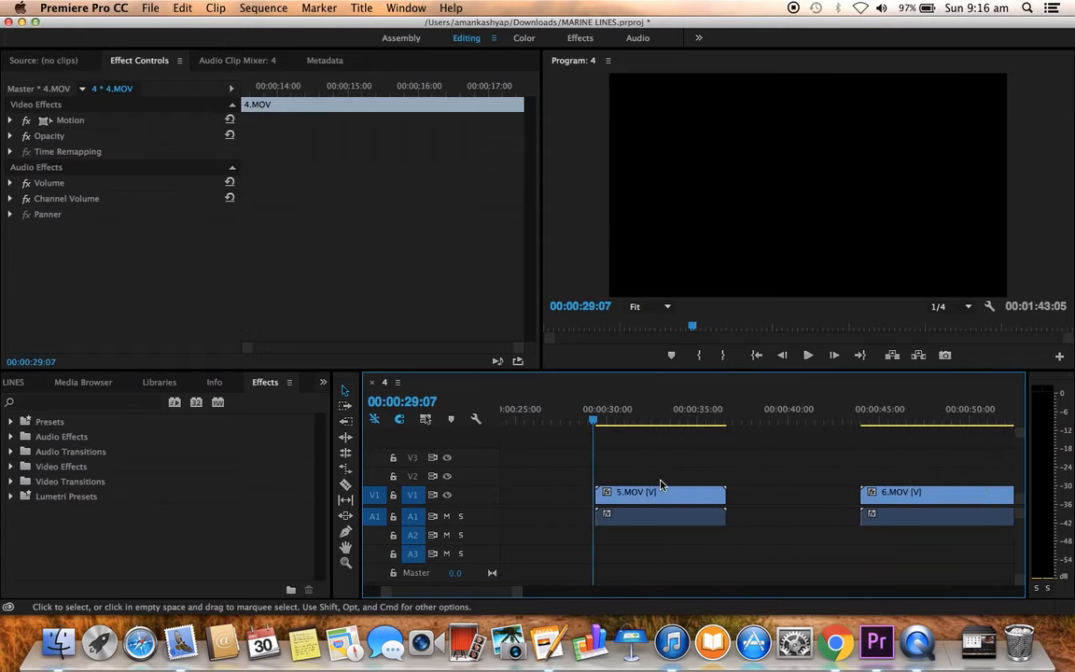
click(597, 422)
key(space)
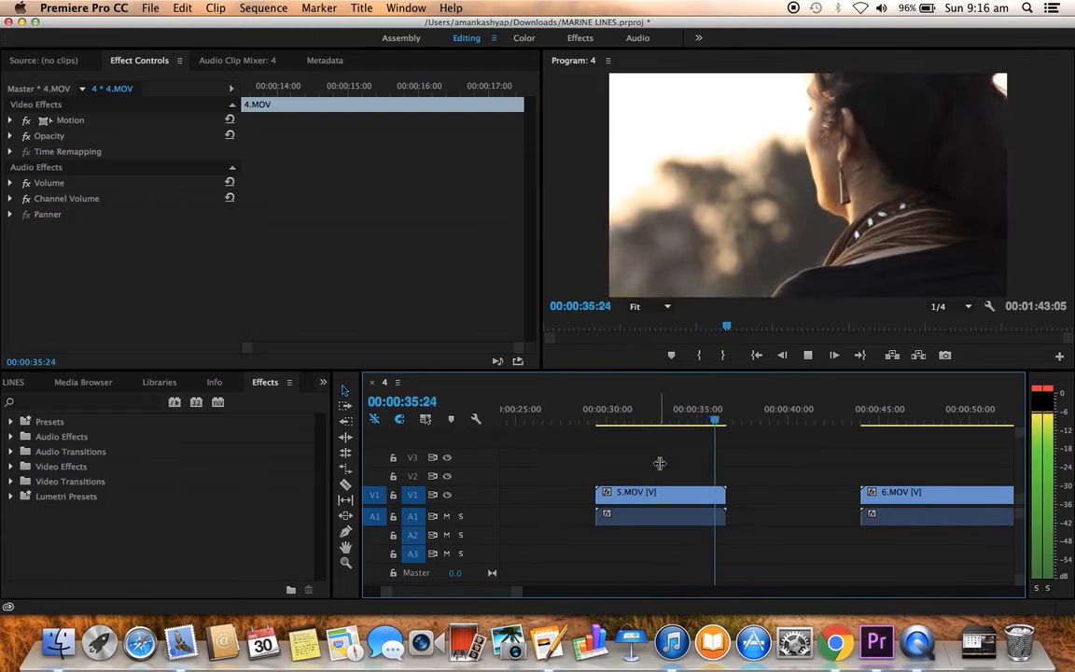
key(space)
Step: Replay the opening of 5.MOV and step back through frames to park the playhead at 00:00:31:10 as the cut point
click(599, 421)
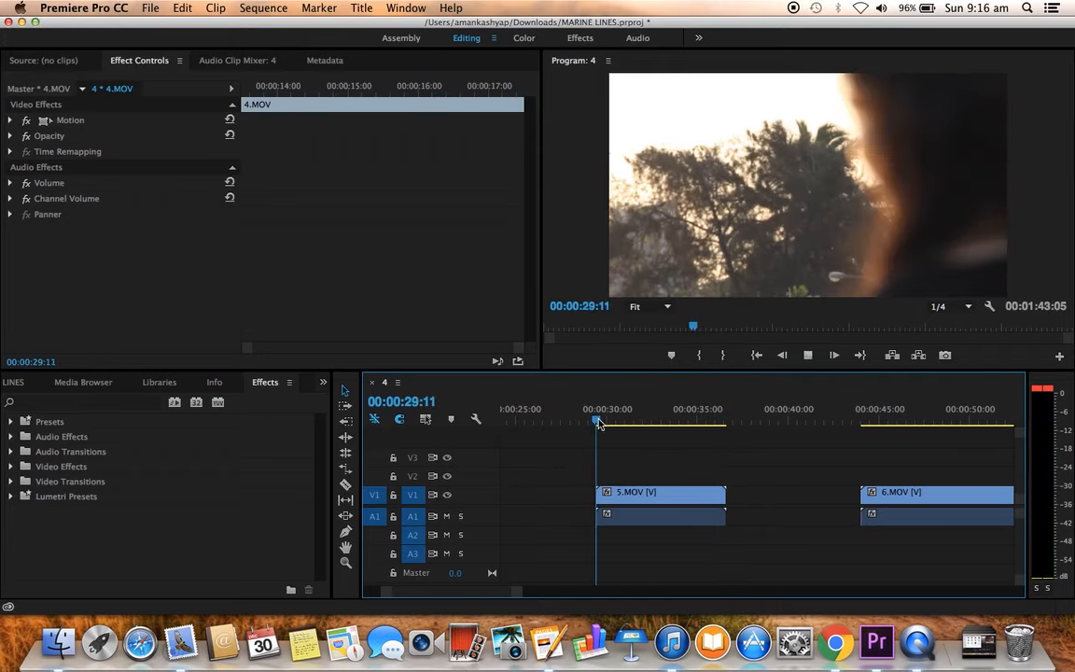
click(658, 518)
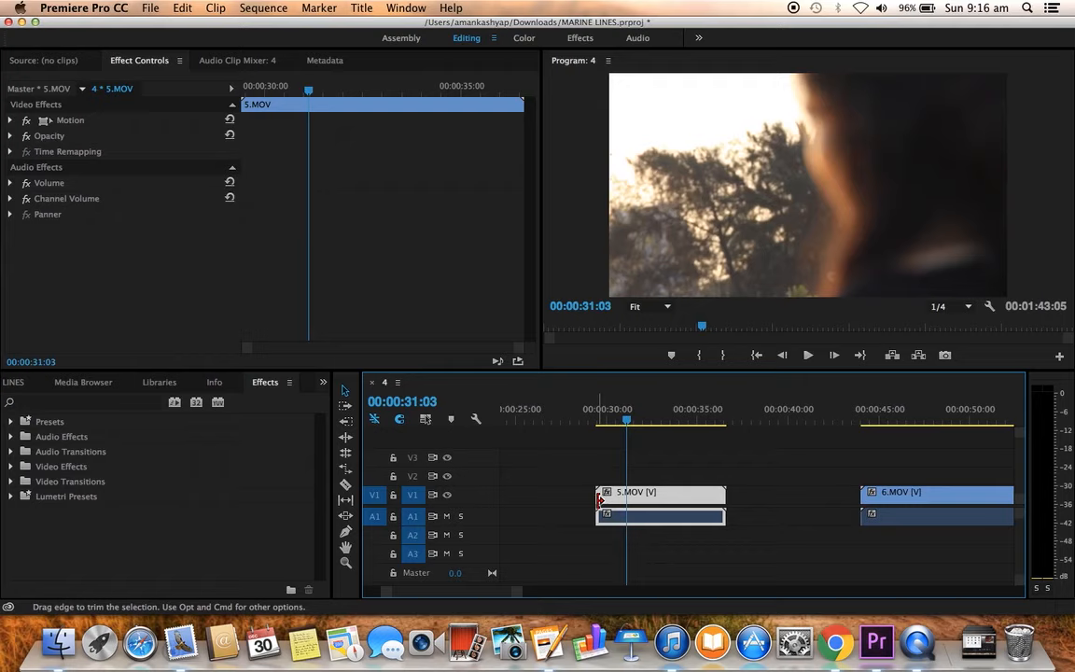
key(space)
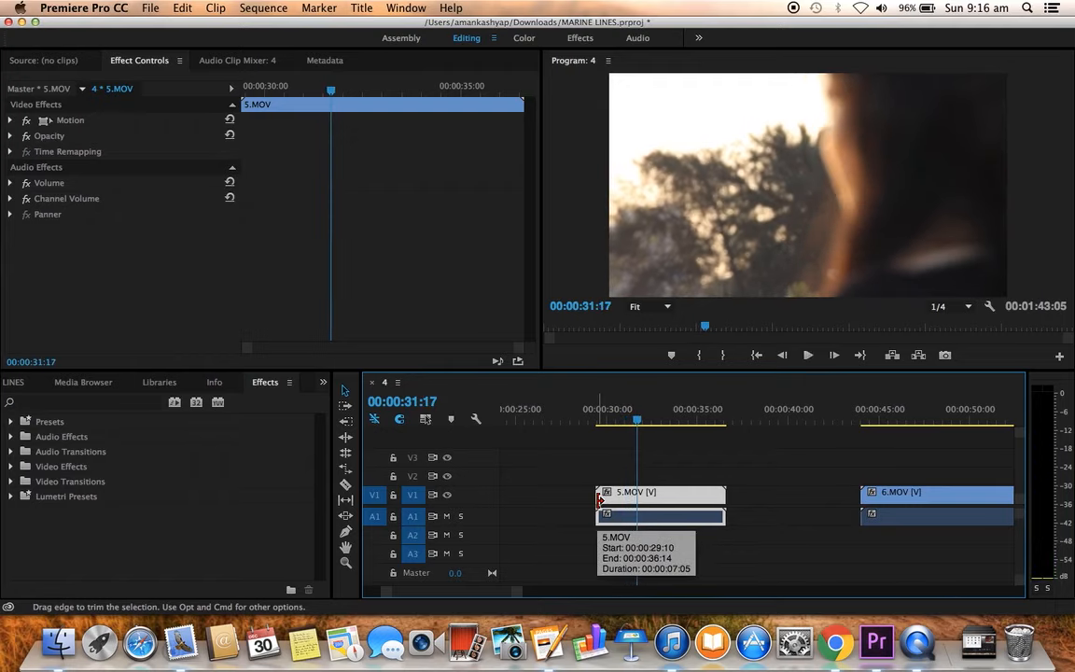
key(space)
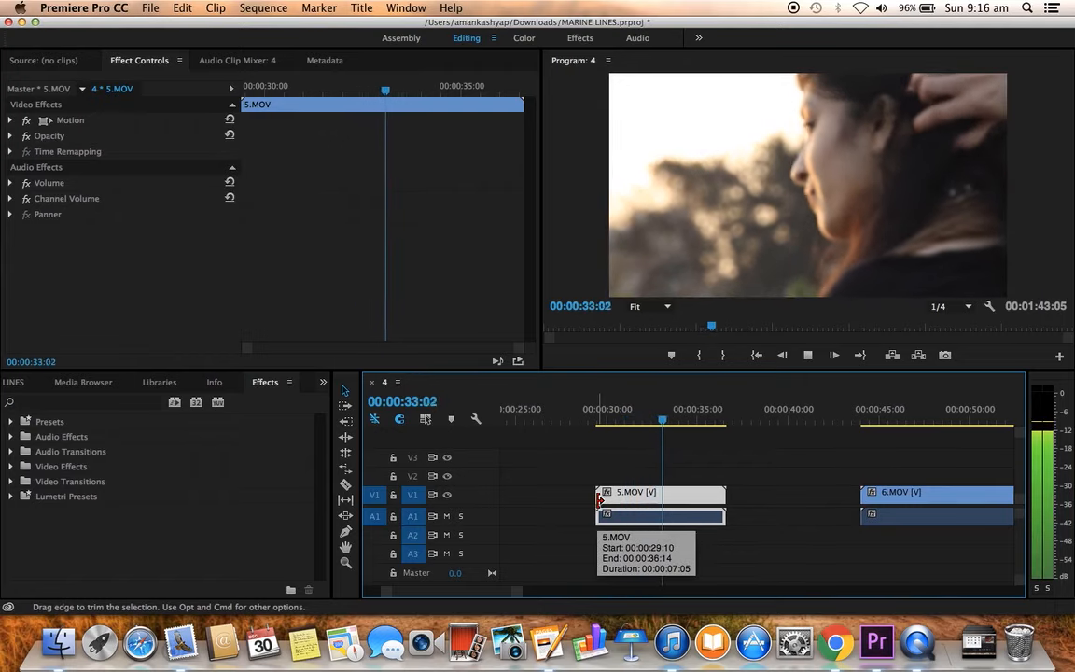
click(616, 420)
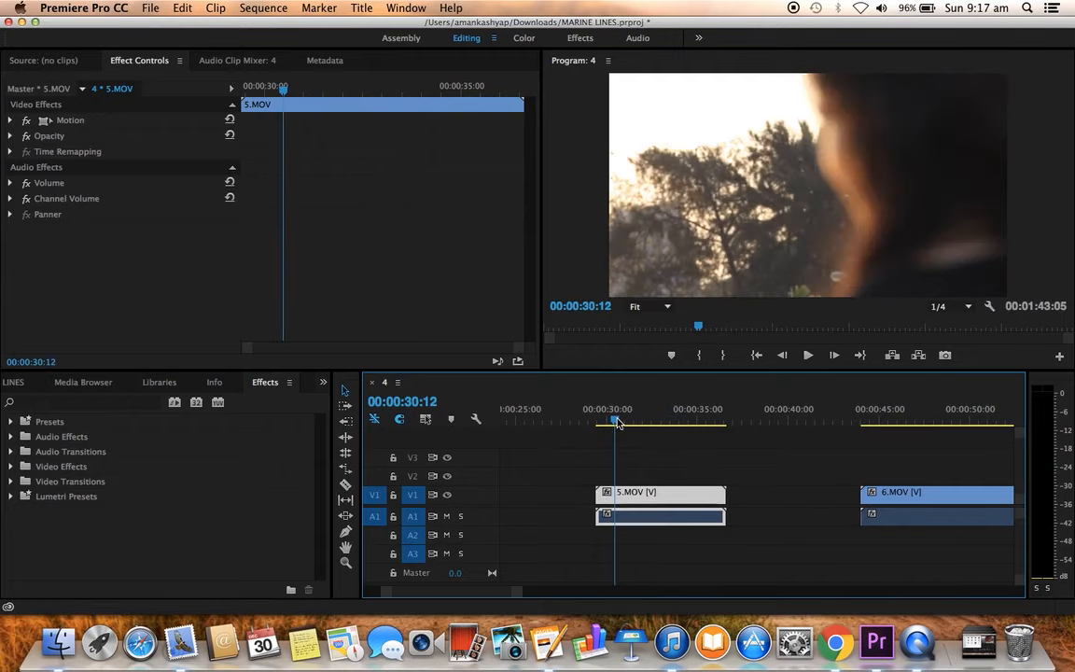
key(space)
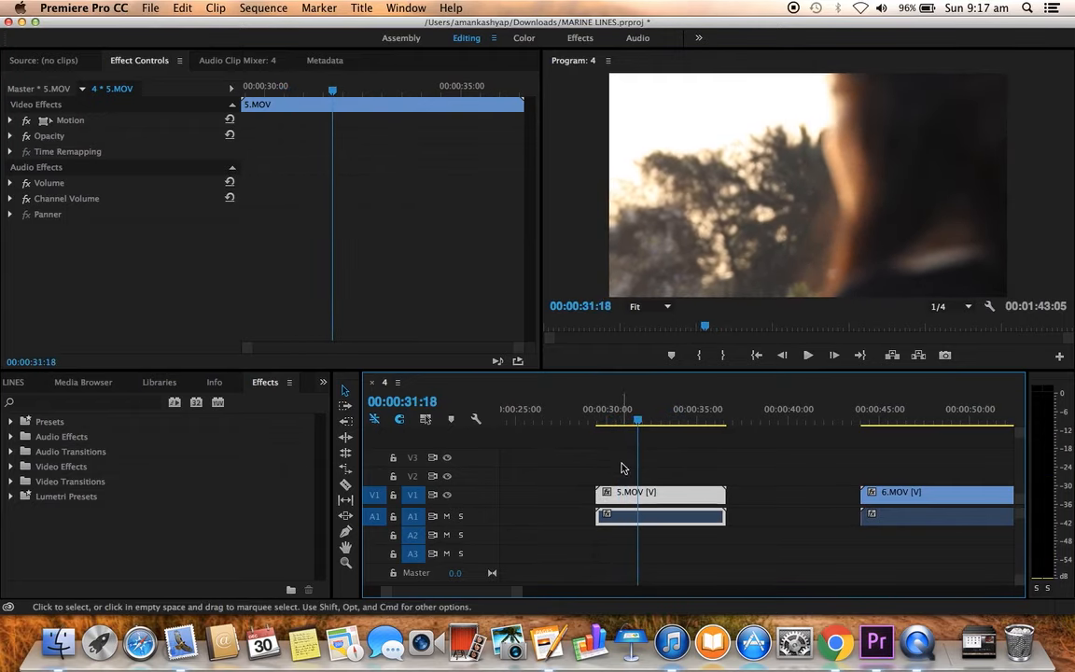
key(Left)
key(Left)
key(Left)
key(Left)
key(Left)
key(Left)
key(Left)
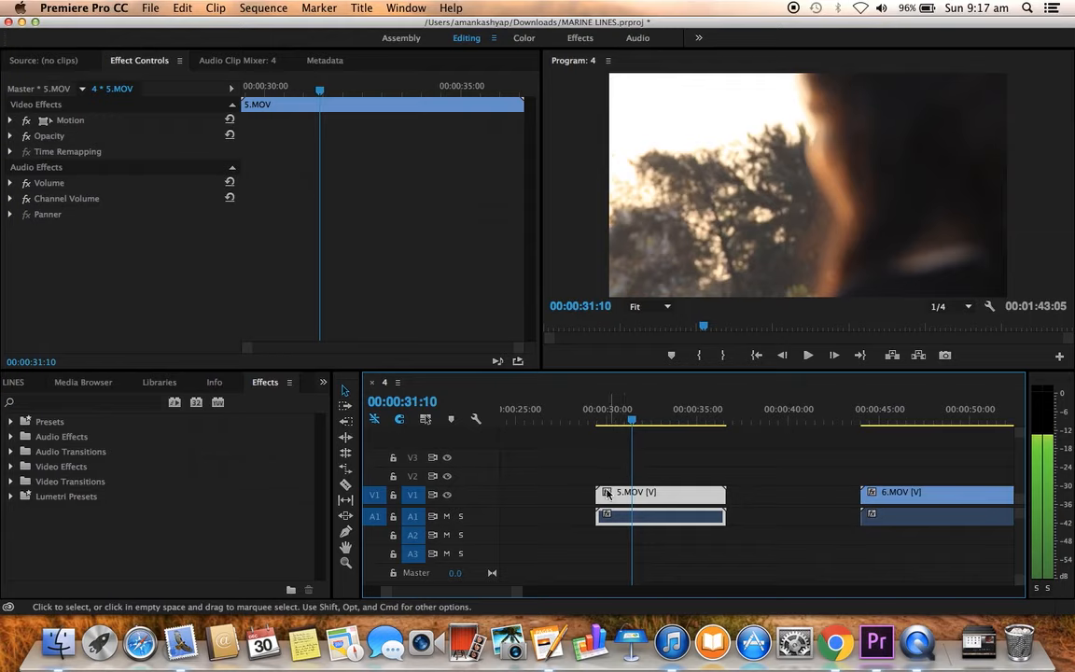
Step: Trim the start of 5.MOV, video and audio, to the playhead at 00:00:31:10 and play on to 00:00:36:11
click(598, 495)
drag(598, 495, 635, 501)
key(space)
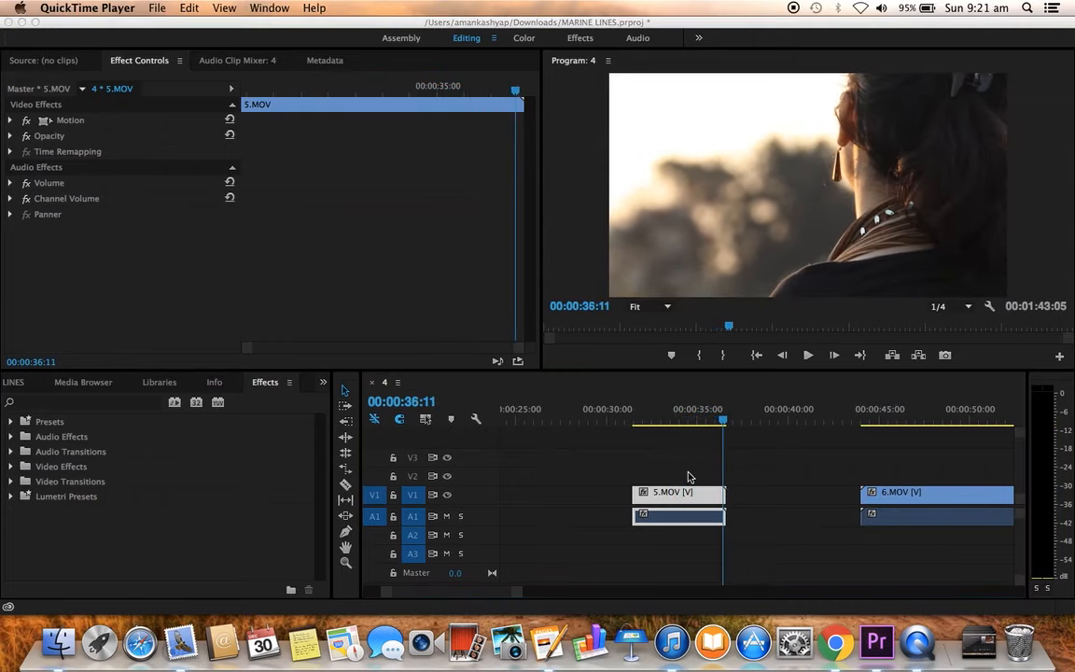
Step: Trim the end of 5.MOV, video and audio, to the playhead at 00:00:36:11 and play the shortened clip back
click(689, 477)
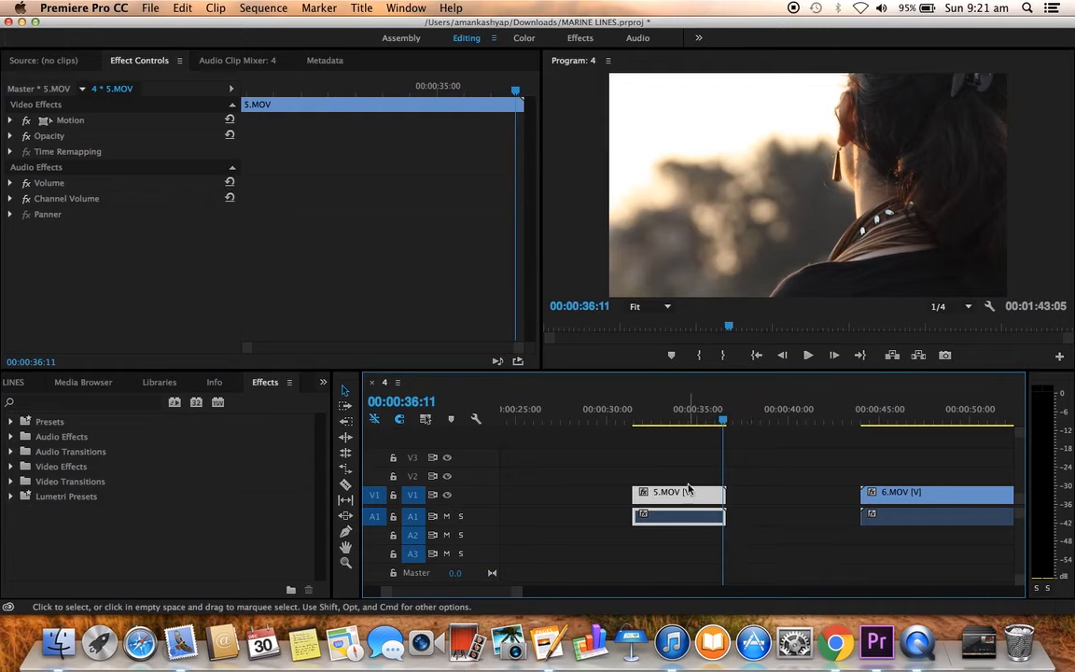
drag(681, 477, 739, 550)
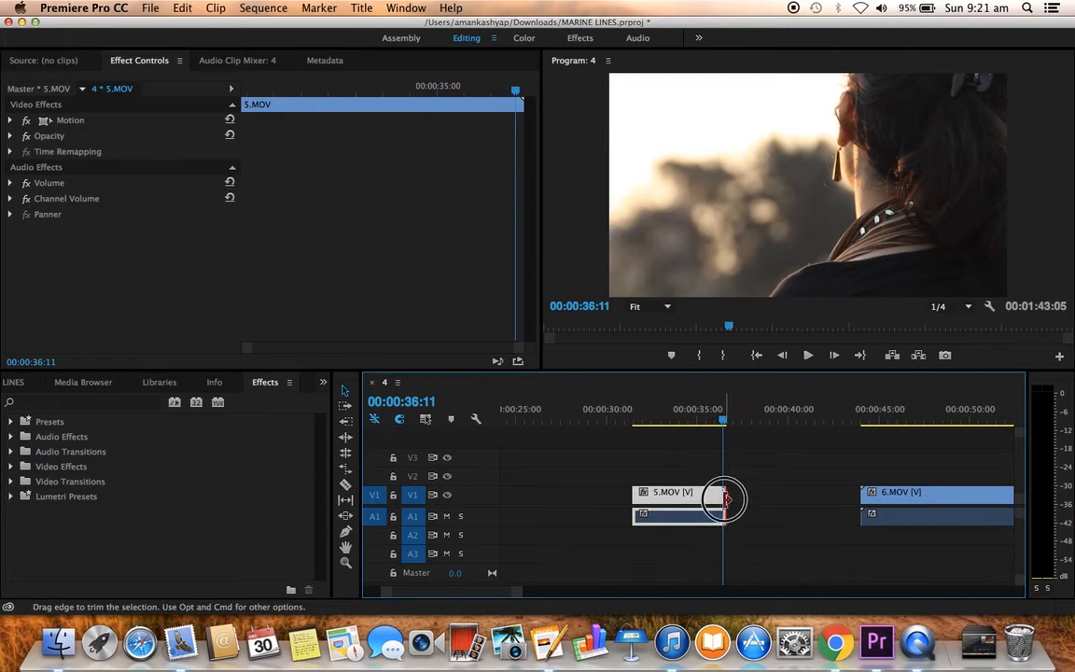
drag(726, 499, 722, 497)
click(634, 422)
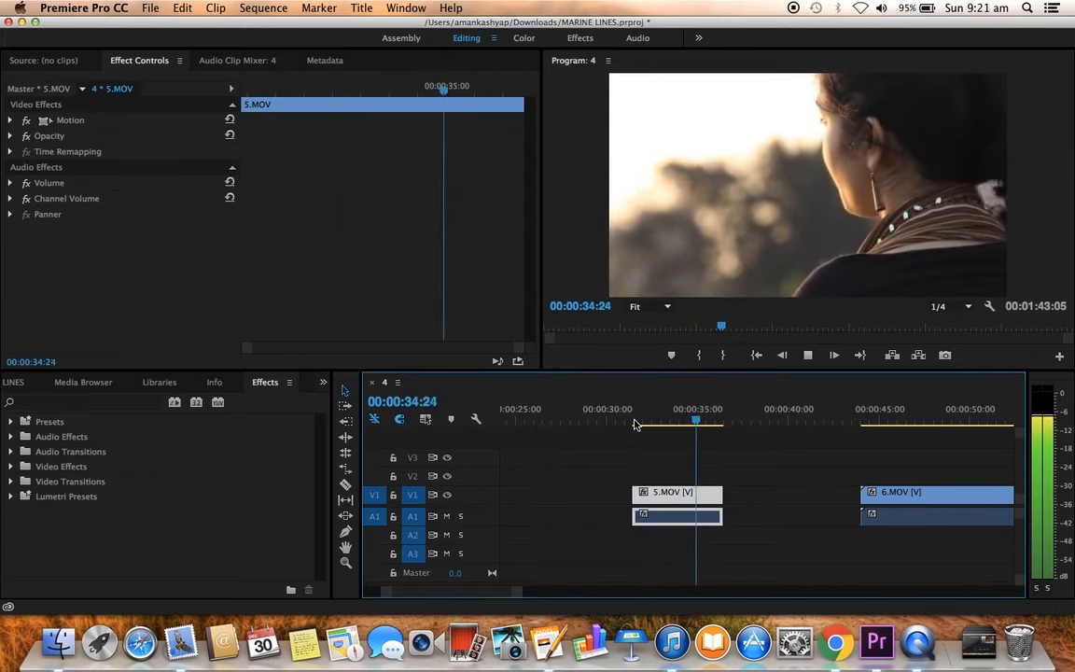
key(space)
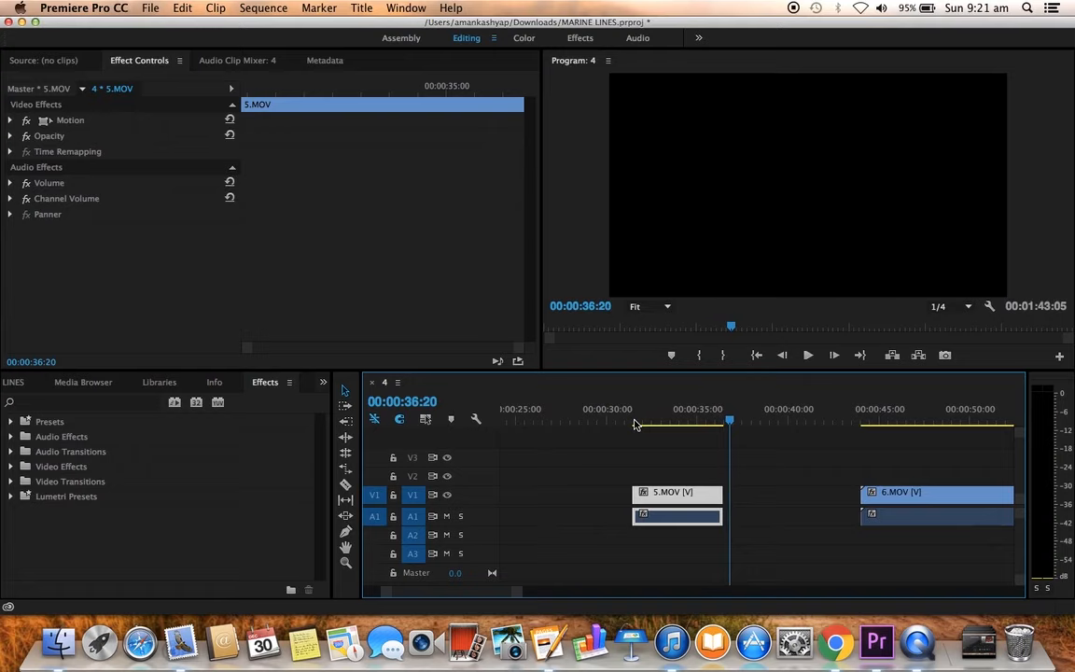
Step: Play 6.MOV from near its beginning to review the walking shot for a usable section
scroll(732, 458, right, 4)
scroll(732, 459, down, 5)
scroll(732, 458, up, 1)
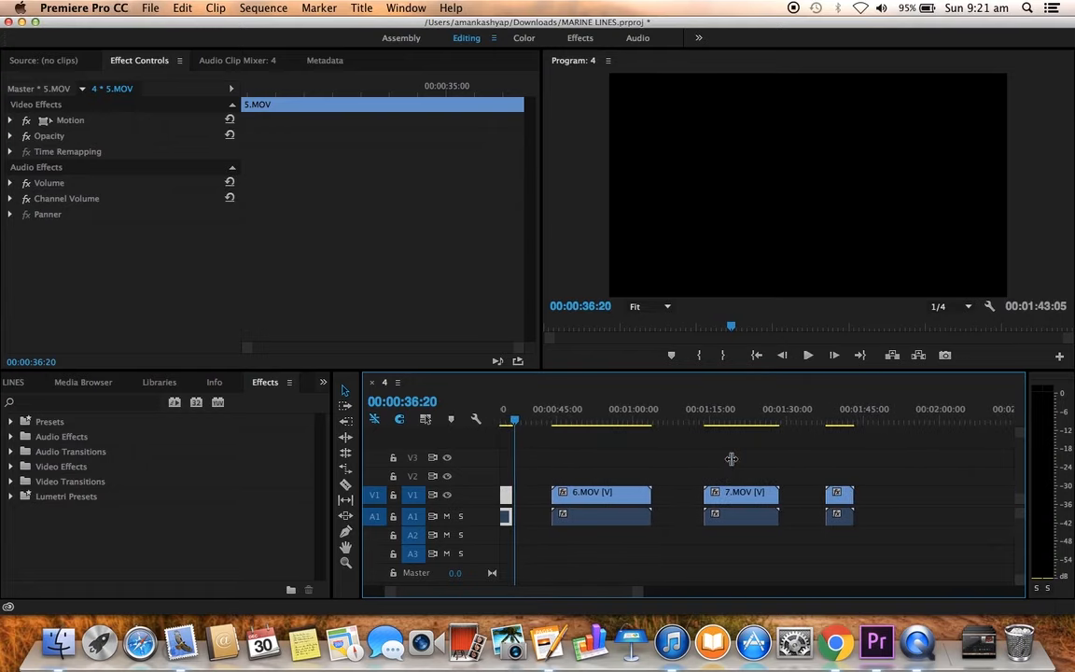
mouse_move(563, 425)
mouse_down()
mouse_move(554, 422)
mouse_move(572, 422)
mouse_up()
key(space)
click(627, 519)
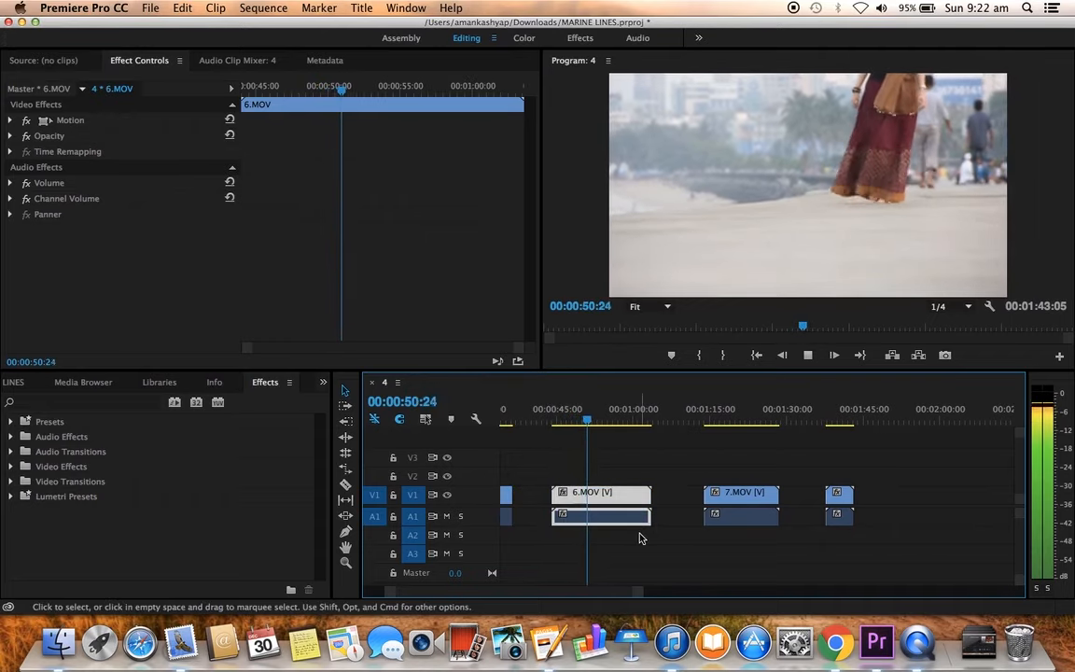
key(space)
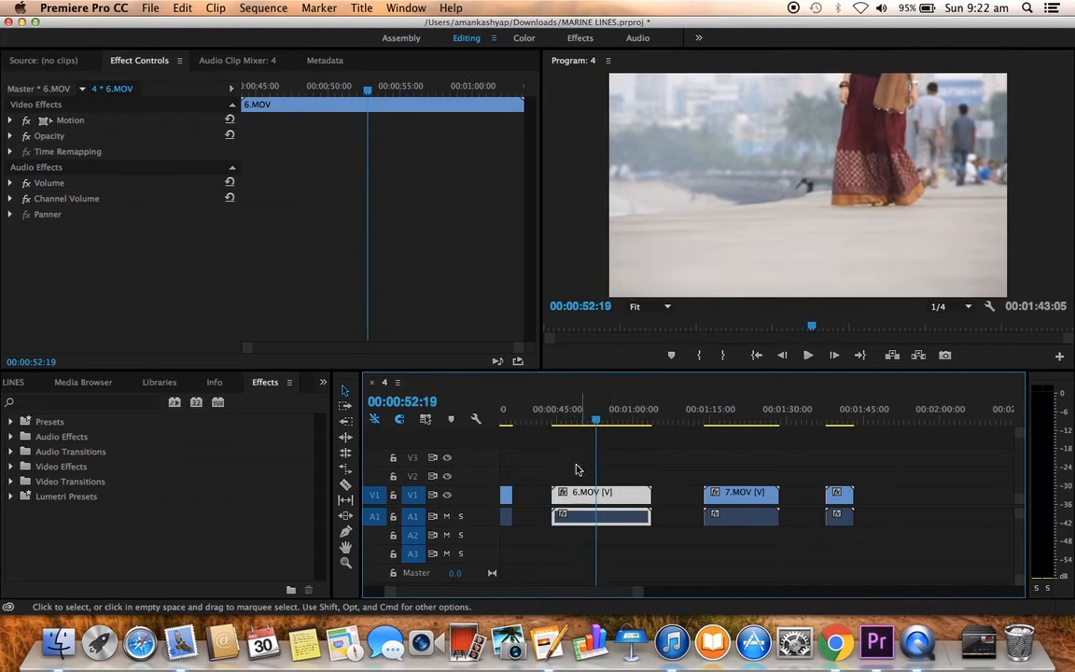
Step: Trim both ends of 6.MOV, video and audio, so it runs from about 00:00:50 to 00:00:55:15
click(573, 422)
drag(552, 499, 572, 501)
key(space)
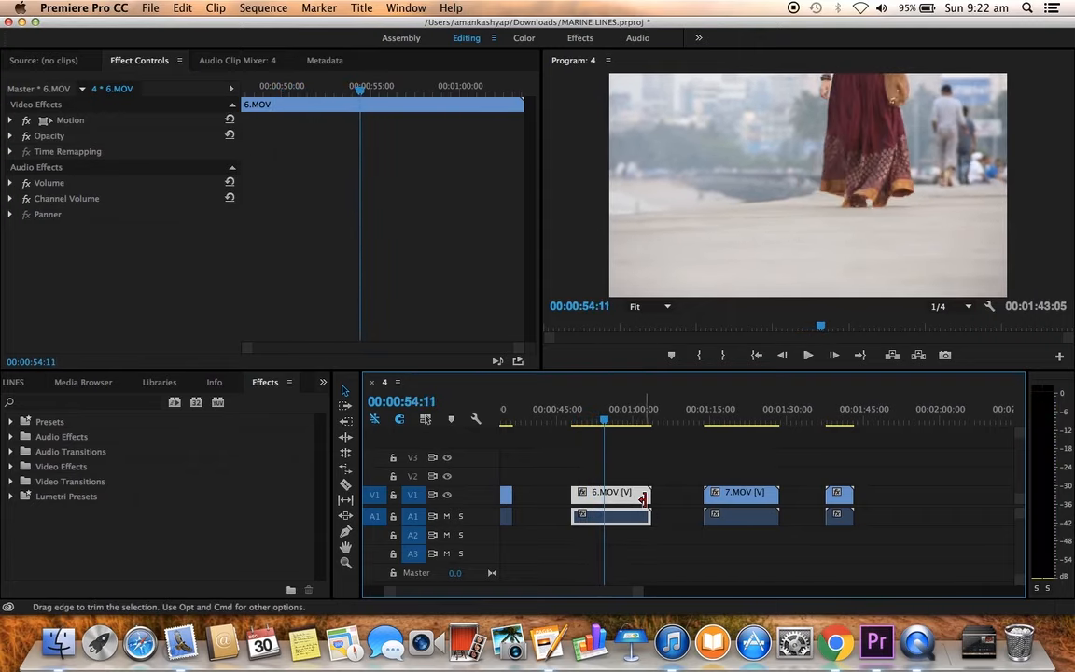
drag(642, 499, 582, 495)
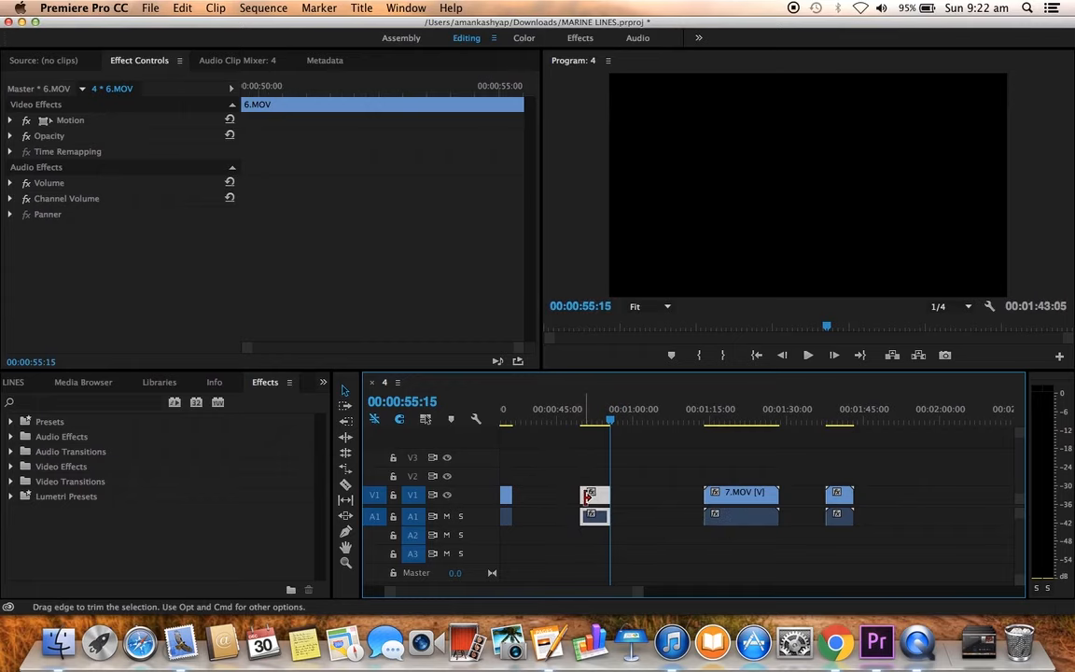
Step: Play 7.MOV from its beginning and trim its start, video and audio, to 00:01:16:15
drag(709, 422, 706, 420)
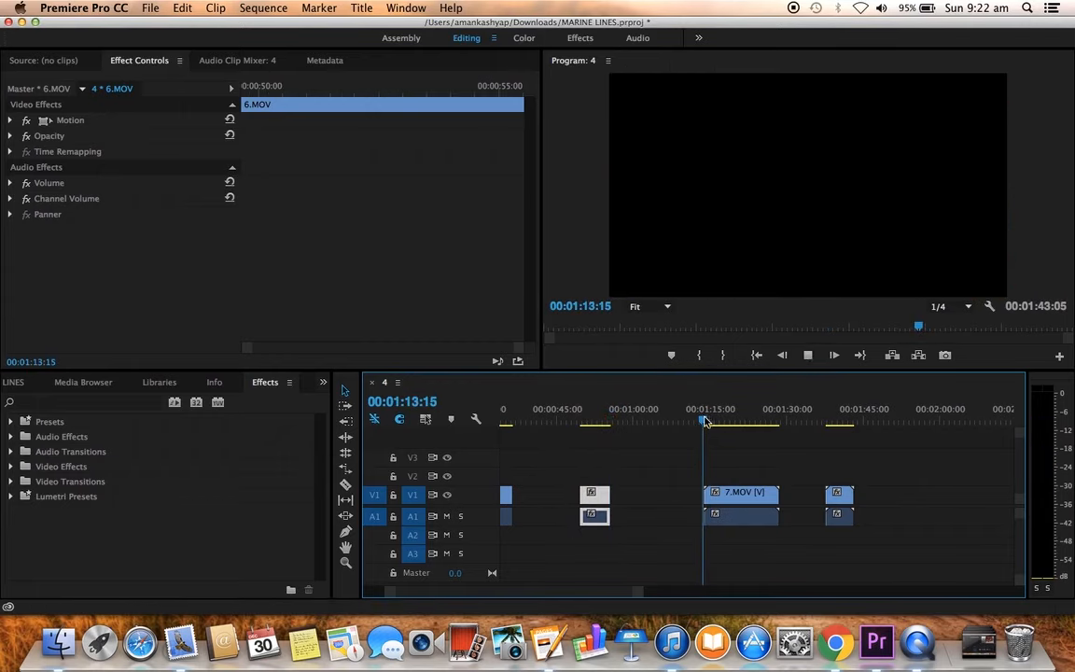
key(space)
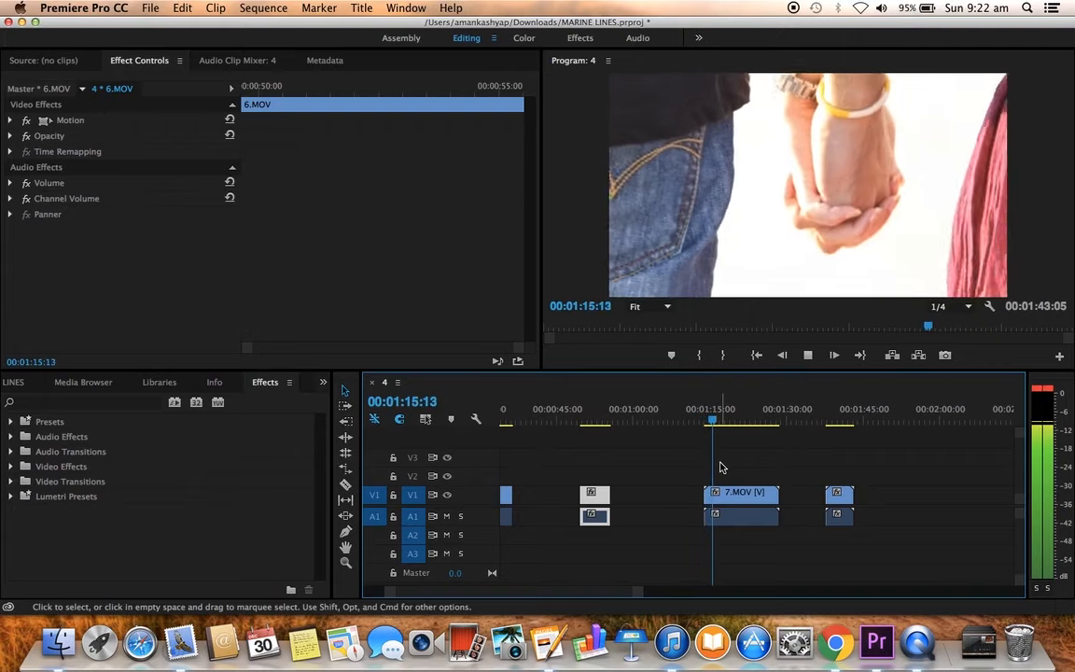
click(706, 421)
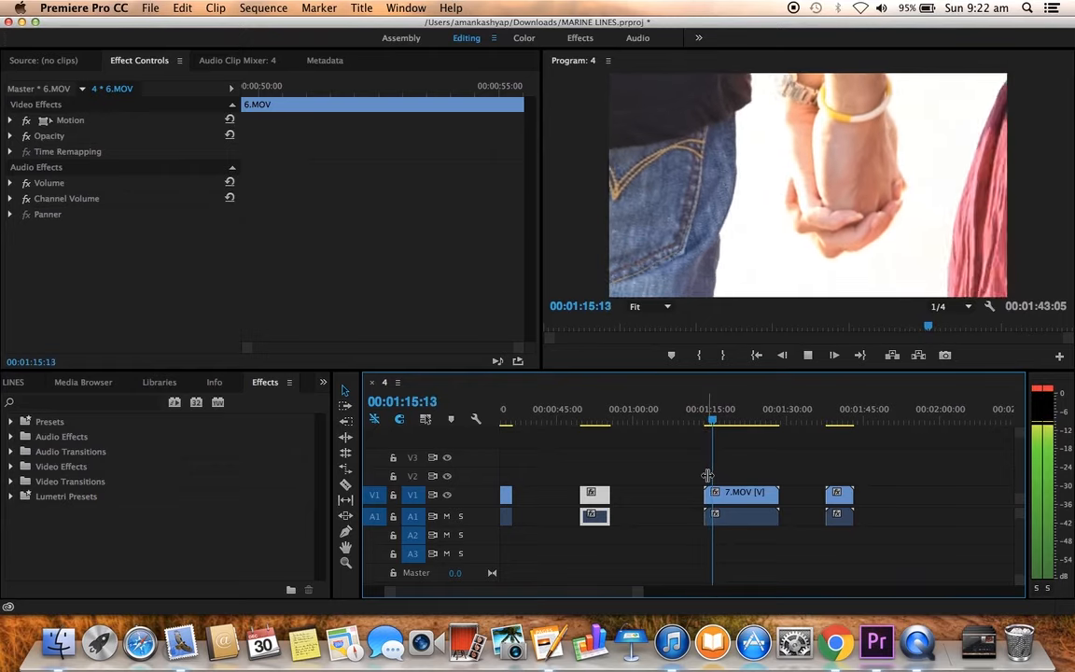
key(space)
click(697, 469)
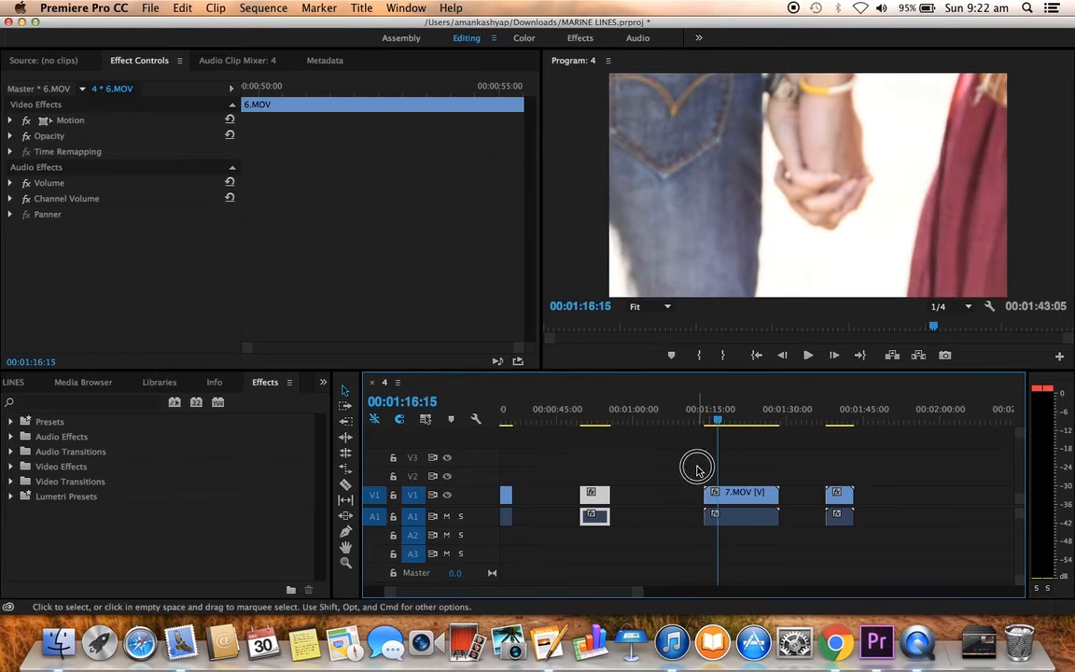
drag(706, 494, 720, 499)
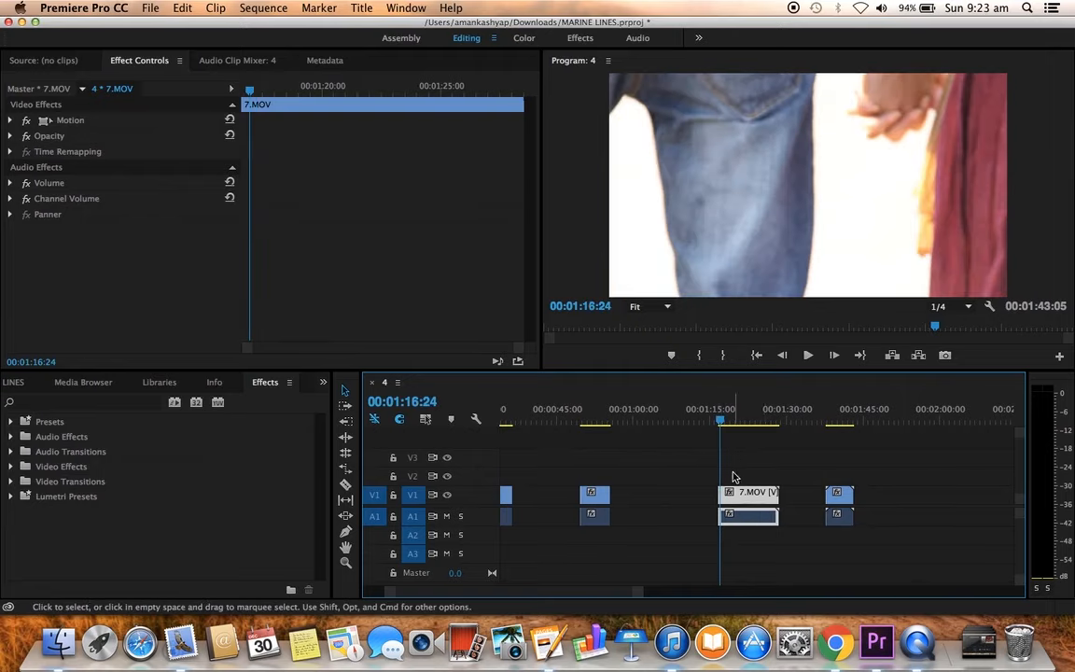
Step: Replay 7.MOV from its trimmed start and trim its end, video and audio, to 00:01:21:18
click(734, 512)
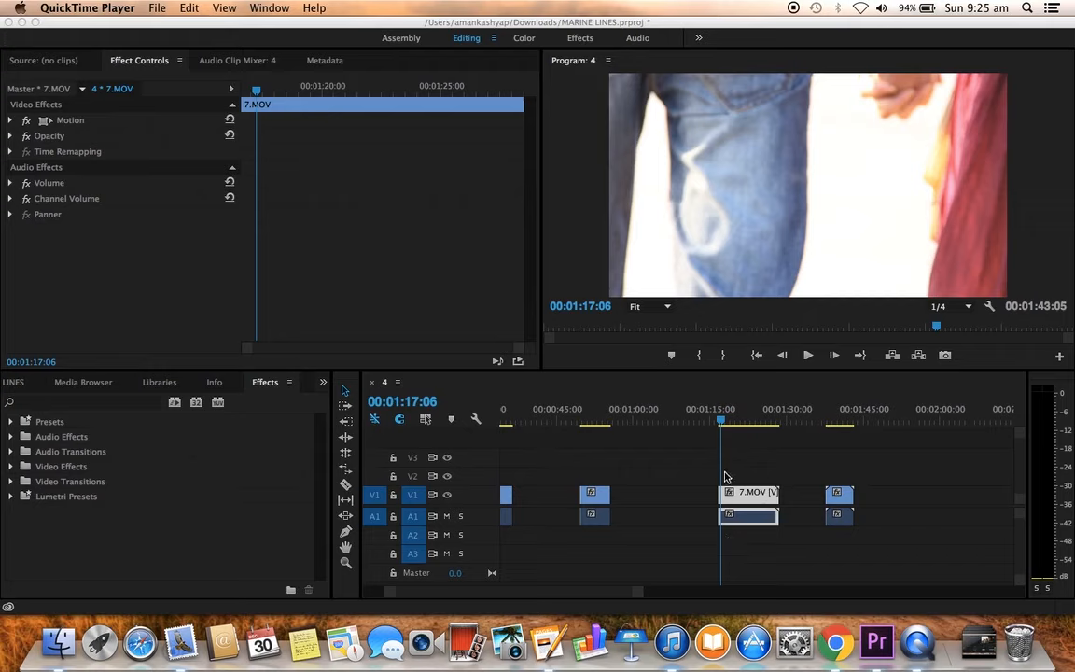
drag(727, 472, 782, 561)
key(space)
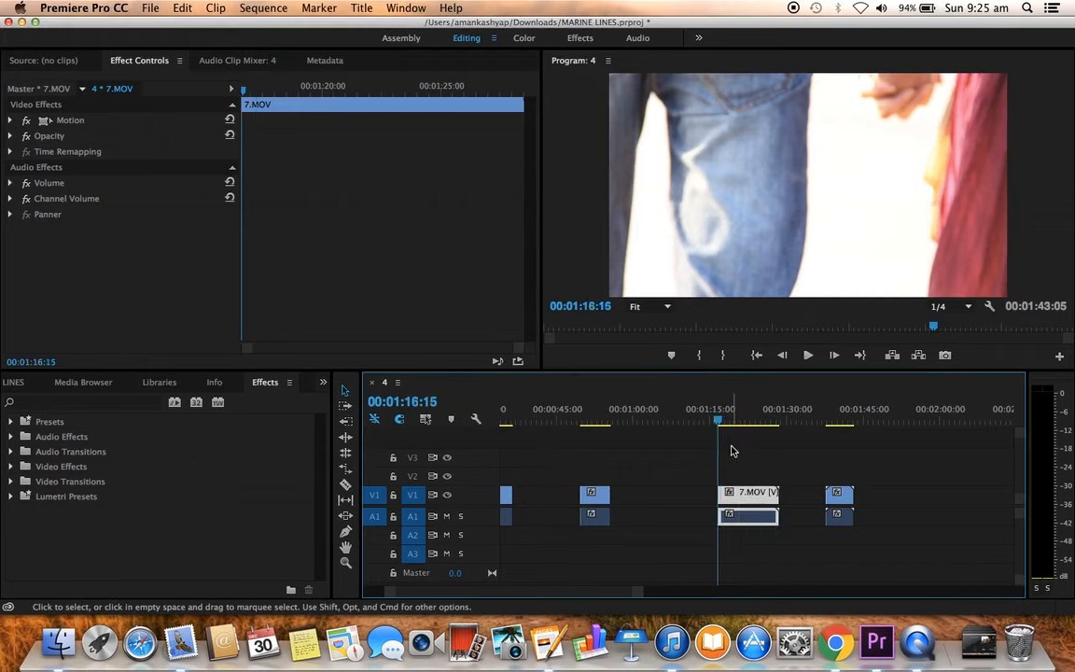
key(Up)
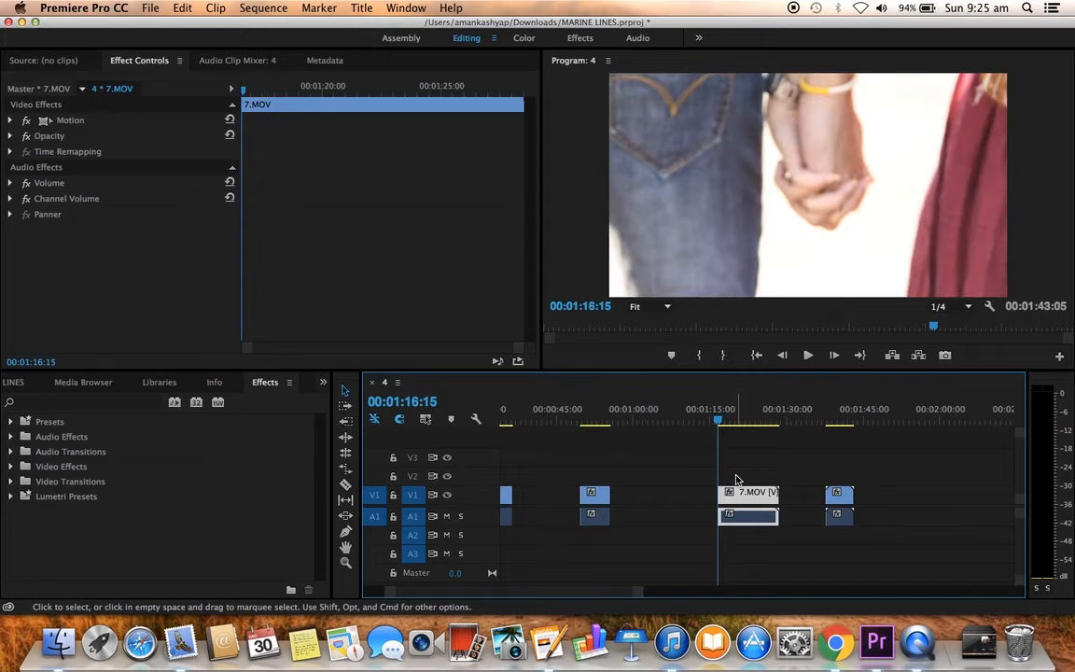
key(space)
key(space)
key(Up)
key(space)
key(space)
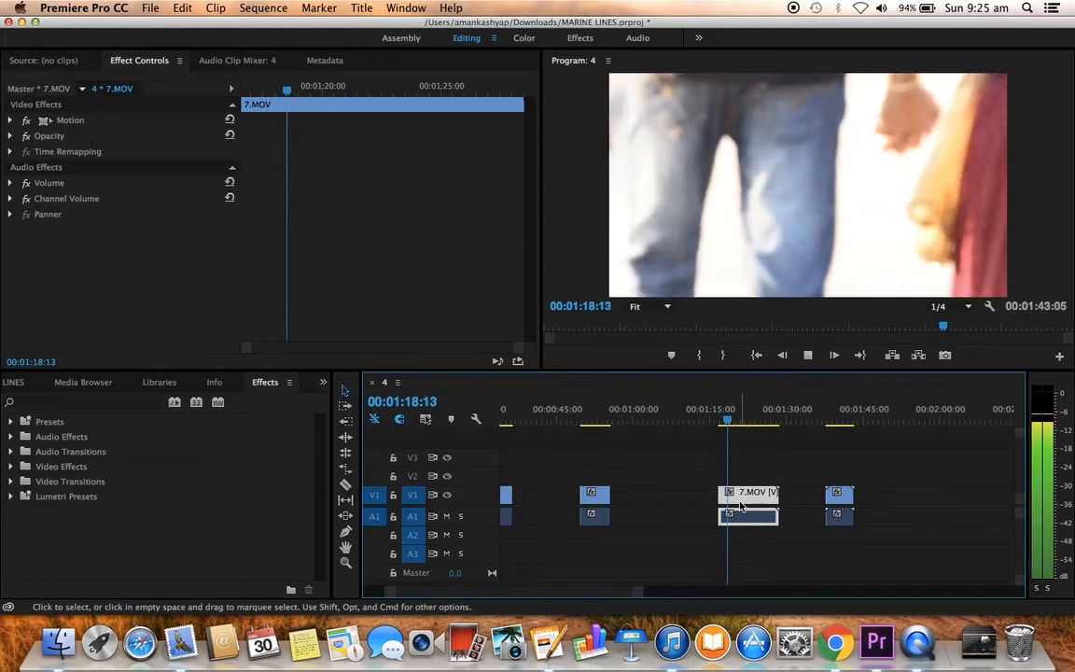
key(XF86AudioLowerVolume)
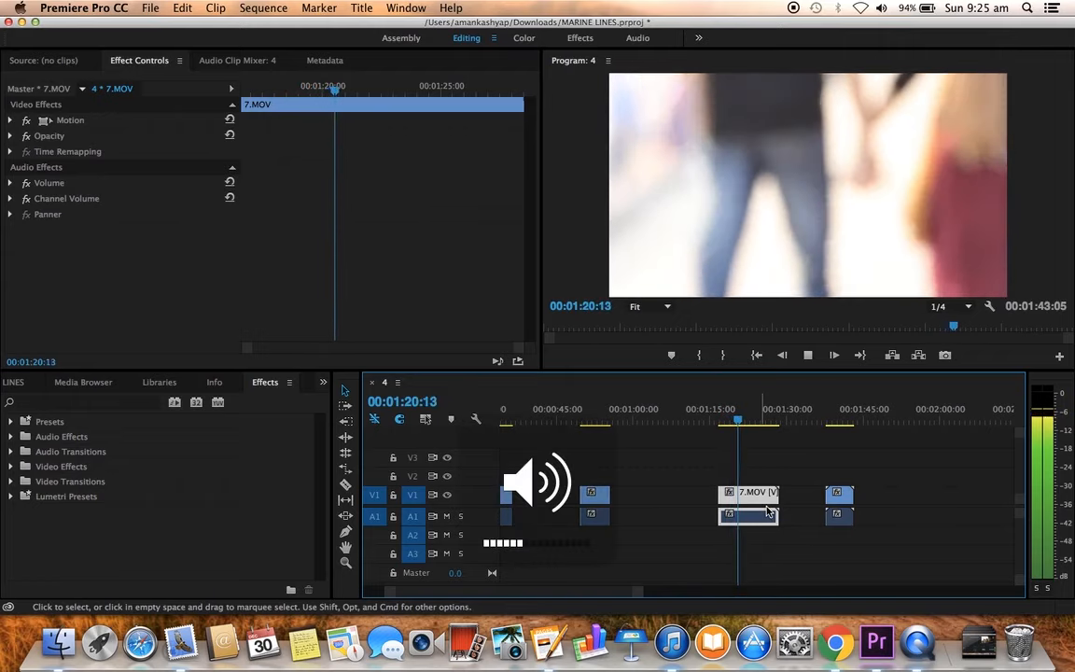
drag(777, 511, 743, 504)
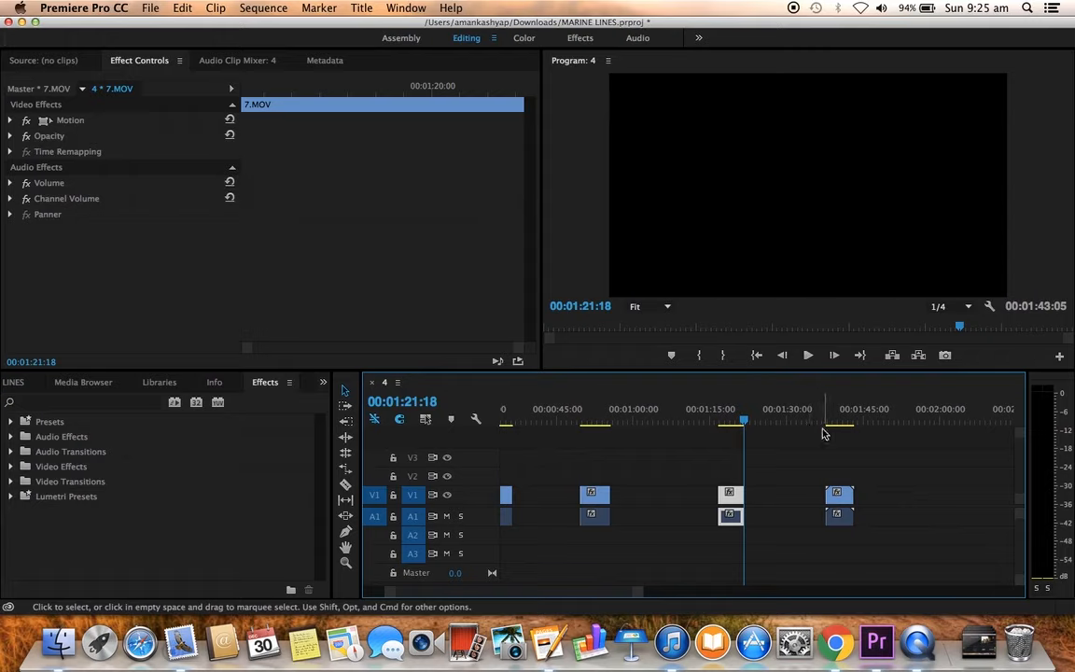
Step: Play 9.MOV from its beginning several times to review the man's pointing gesture for a cut point
click(823, 423)
drag(828, 425, 859, 537)
click(830, 417)
key(space)
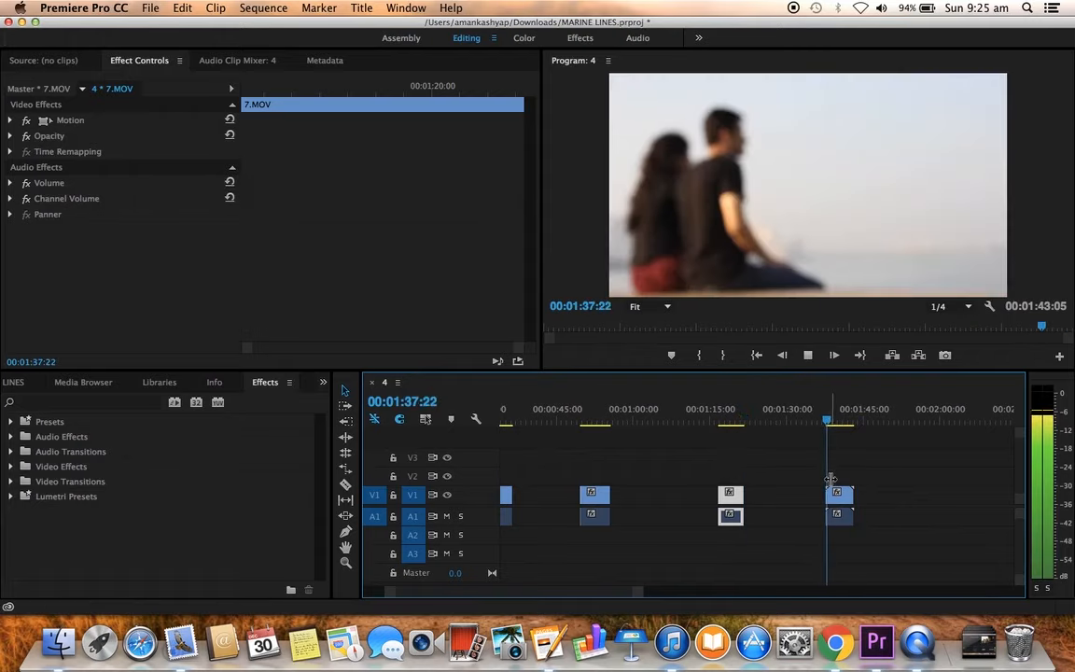
click(836, 494)
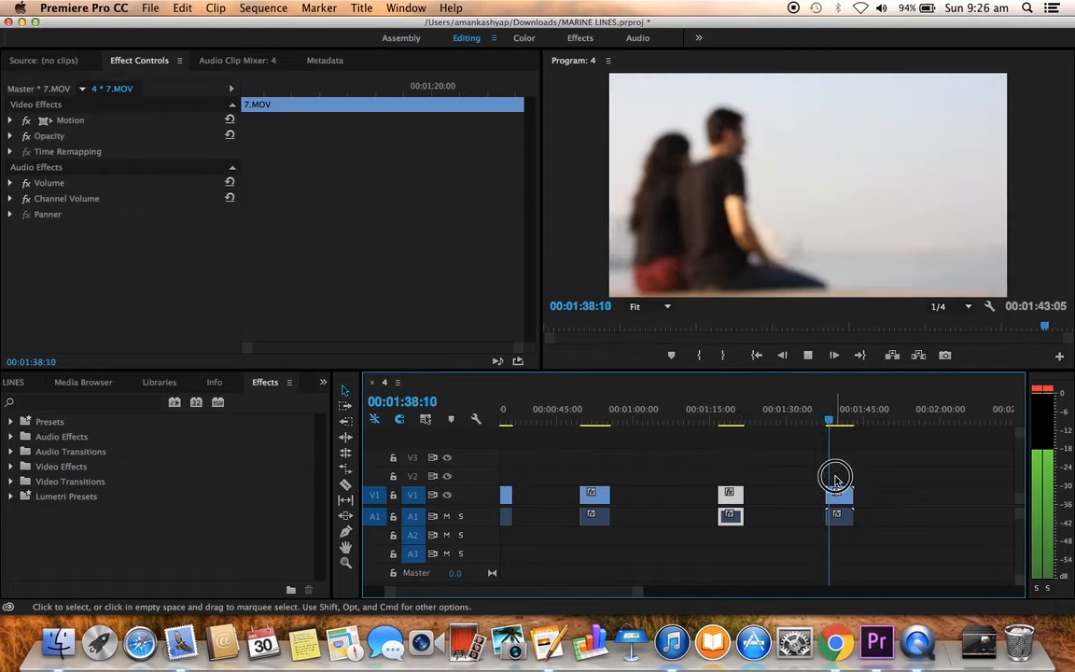
click(828, 416)
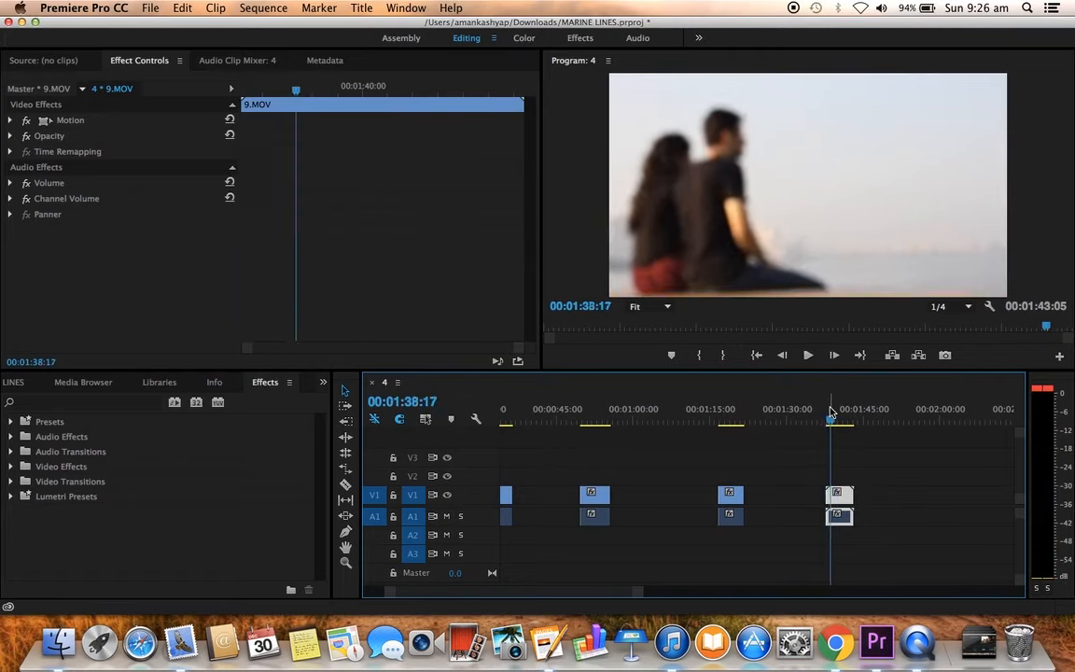
key(space)
key(Up)
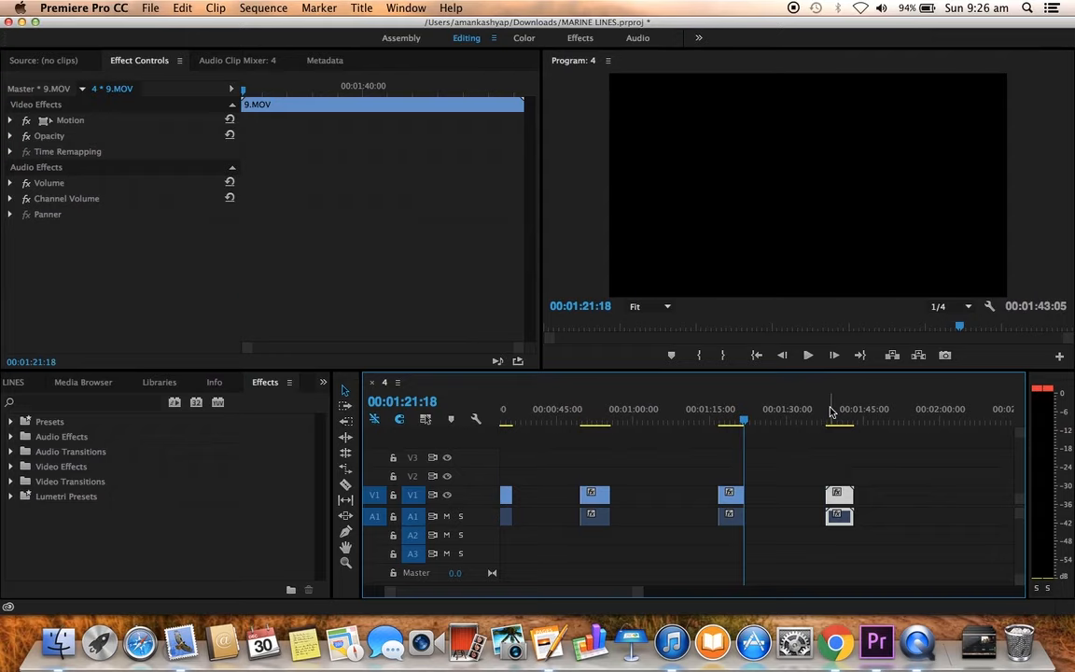
key(Down)
key(Up)
key(Down)
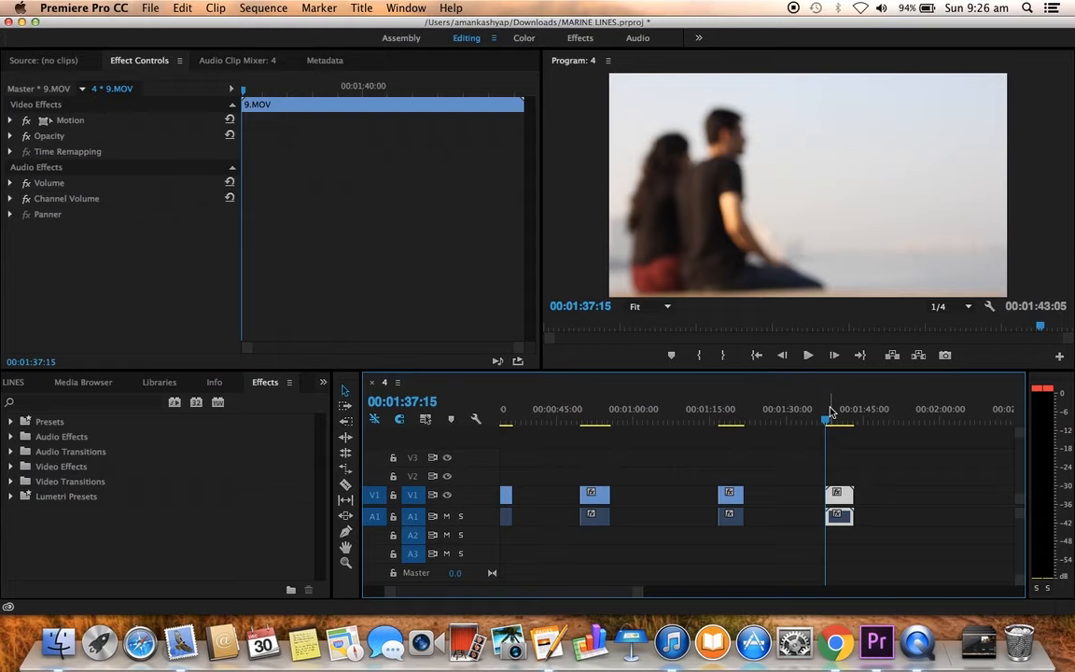
key(space)
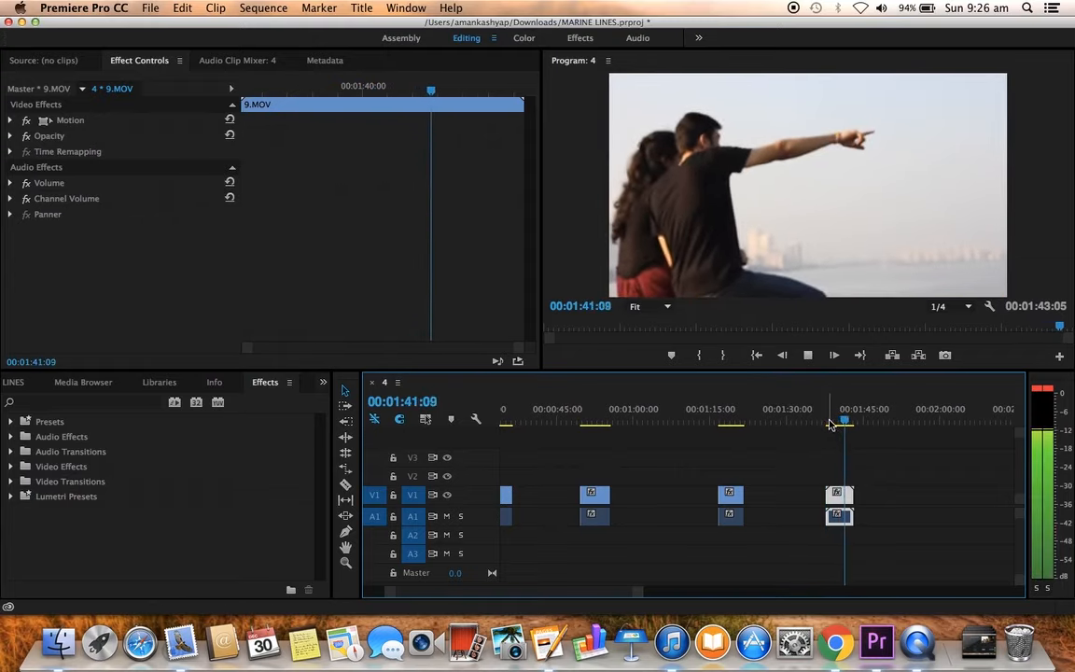
Step: Trim the start of 9.MOV, video and audio, to the playhead at 00:01:39:09 and play from there
click(829, 424)
key(space)
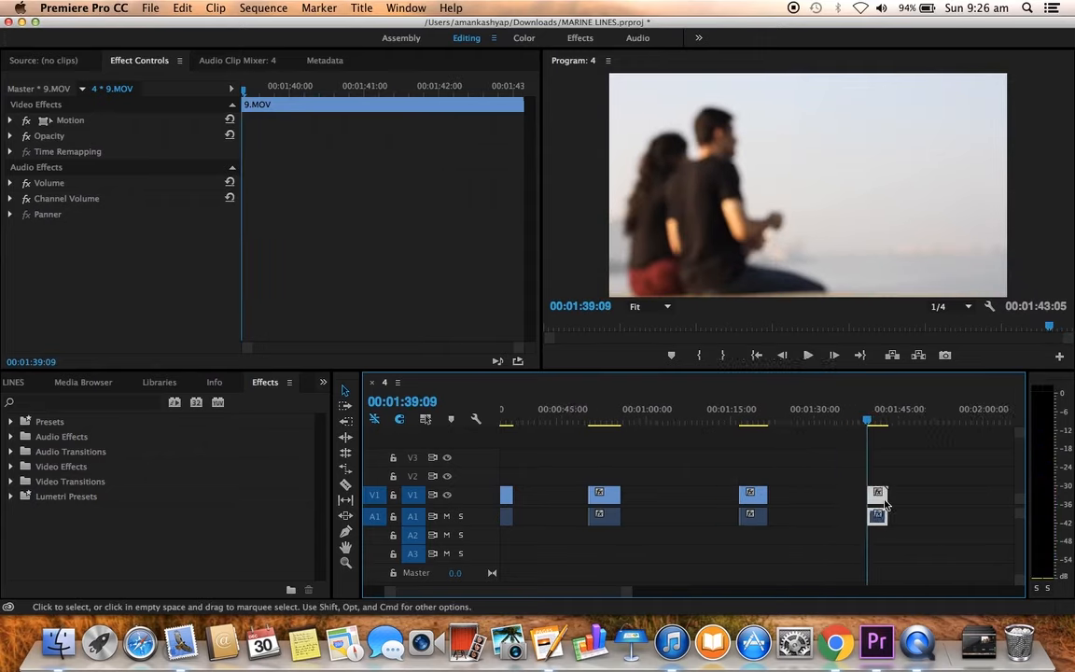
scroll(886, 504, up, 10)
scroll(886, 505, down, 8)
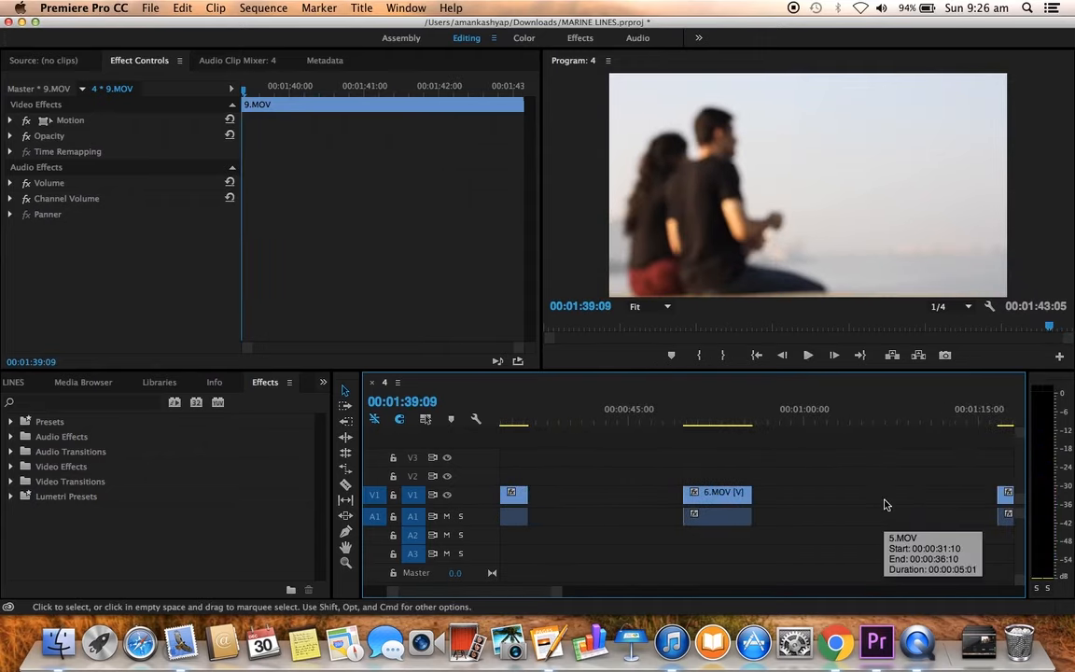
scroll(886, 504, down, 10)
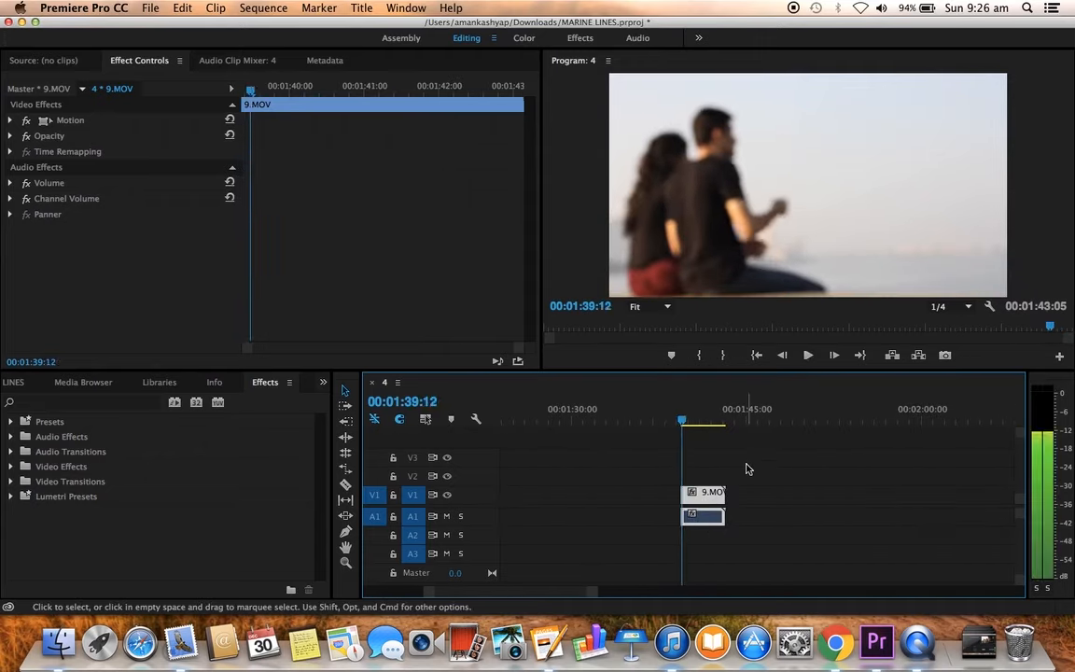
Step: Step frame by frame around the trimmed start of 9.MOV to check the cut point
key(Right)
key(Left)
key(Left)
key(Left)
key(Left)
key(Left)
key(Right)
key(Right)
key(Right)
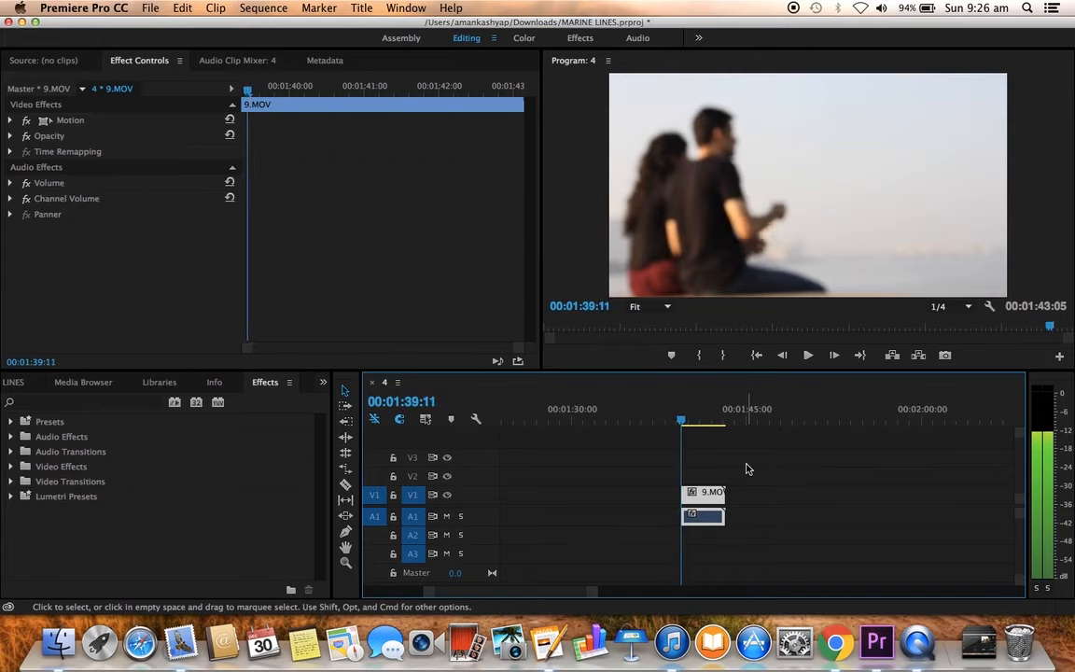
Step: Play 9.MOV from its start and trim its end, video and audio, to 00:01:42:17
key(space)
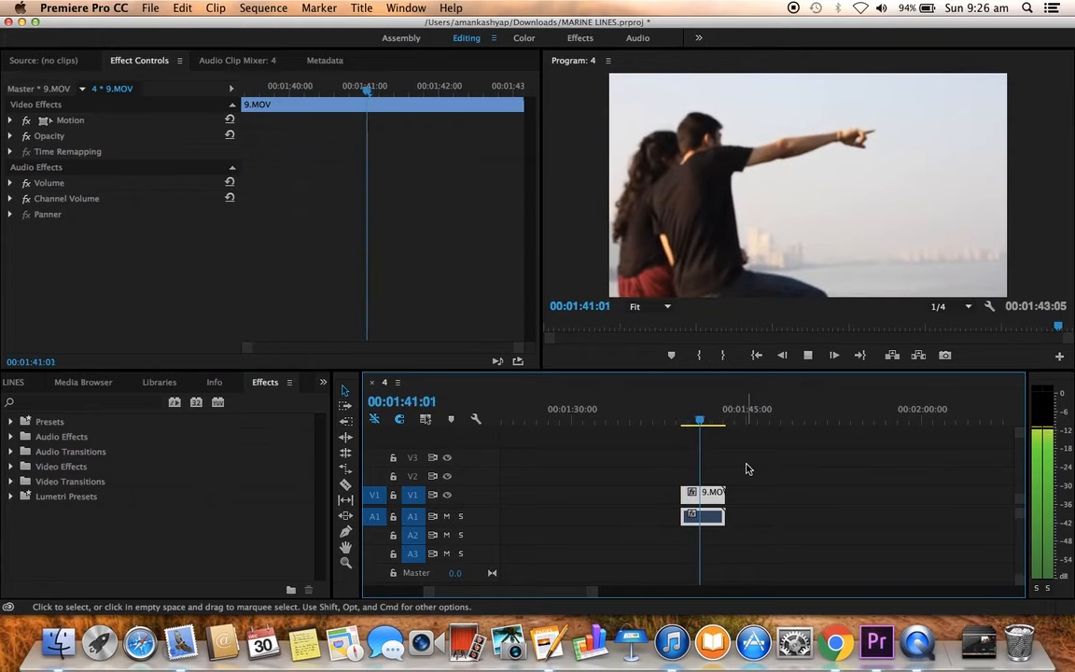
key(space)
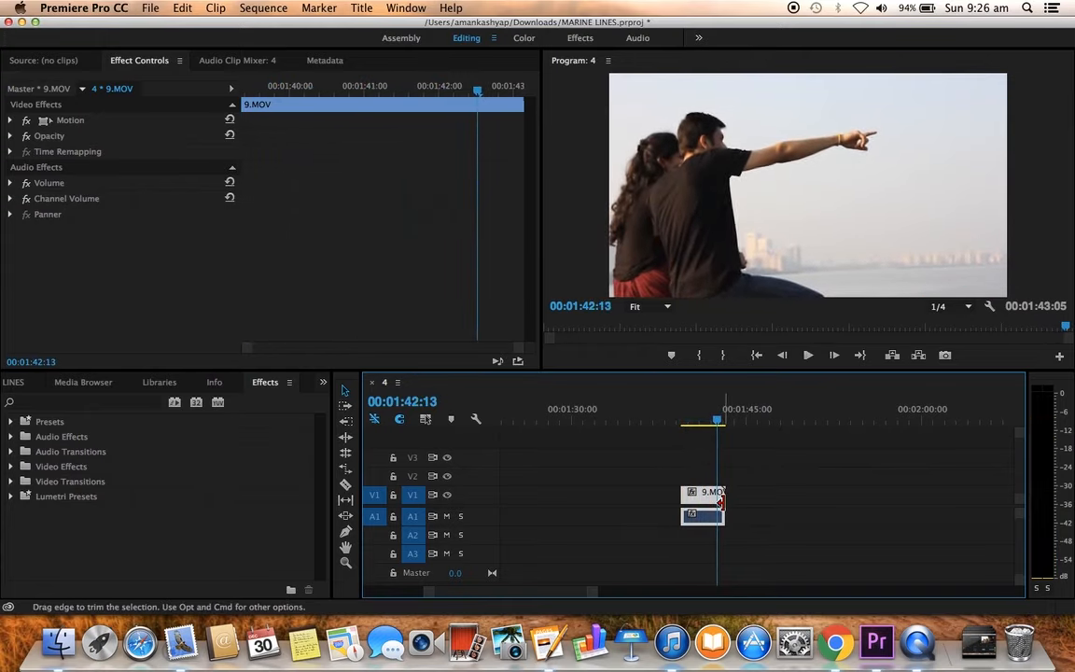
key(Right)
key(Right)
key(Right)
key(Right)
drag(724, 502, 718, 503)
Step: Close the gaps between the trimmed clips by moving them with their audio back to back on V1 and A1
key(minus)
key(minus)
key(minus)
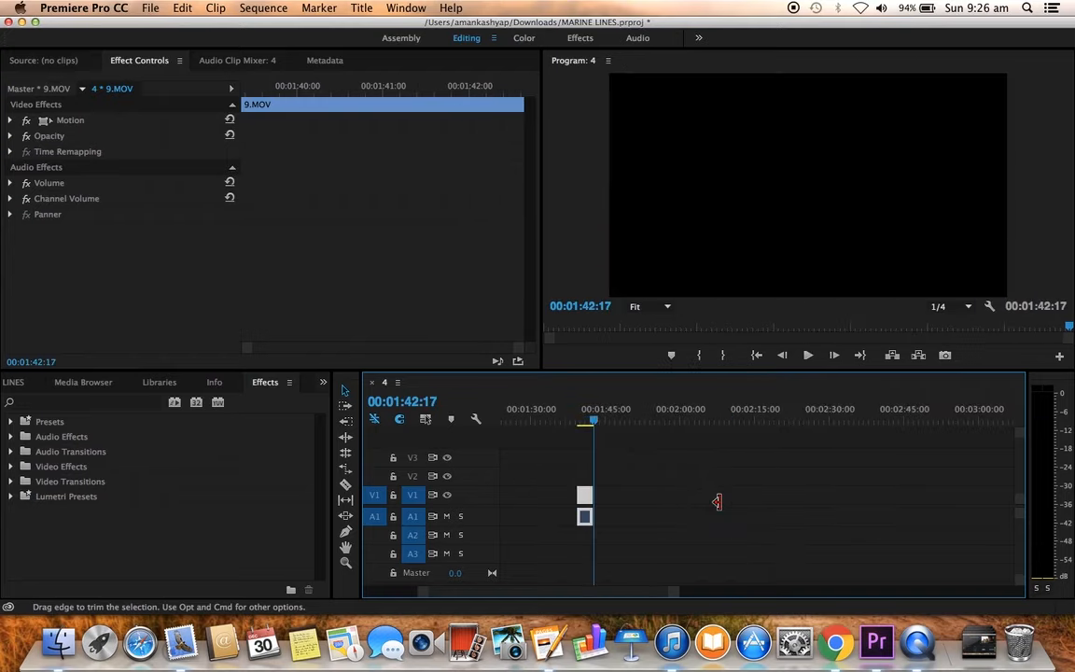
scroll(718, 502, left, 5)
drag(809, 473, 845, 541)
drag(822, 501, 680, 500)
drag(641, 464, 720, 547)
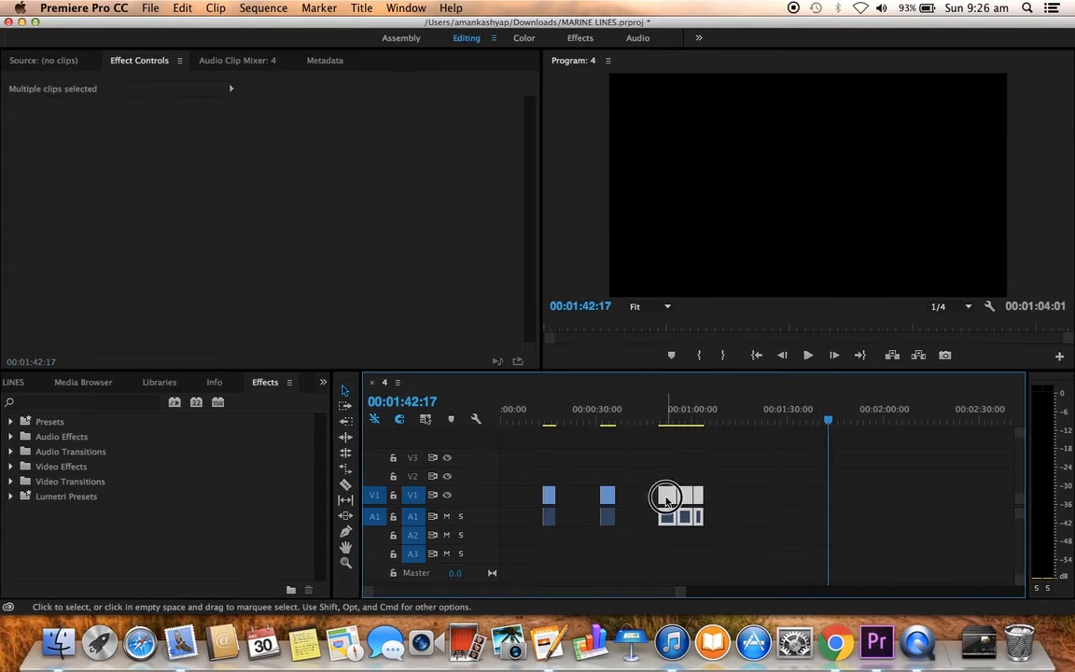
drag(667, 502, 585, 502)
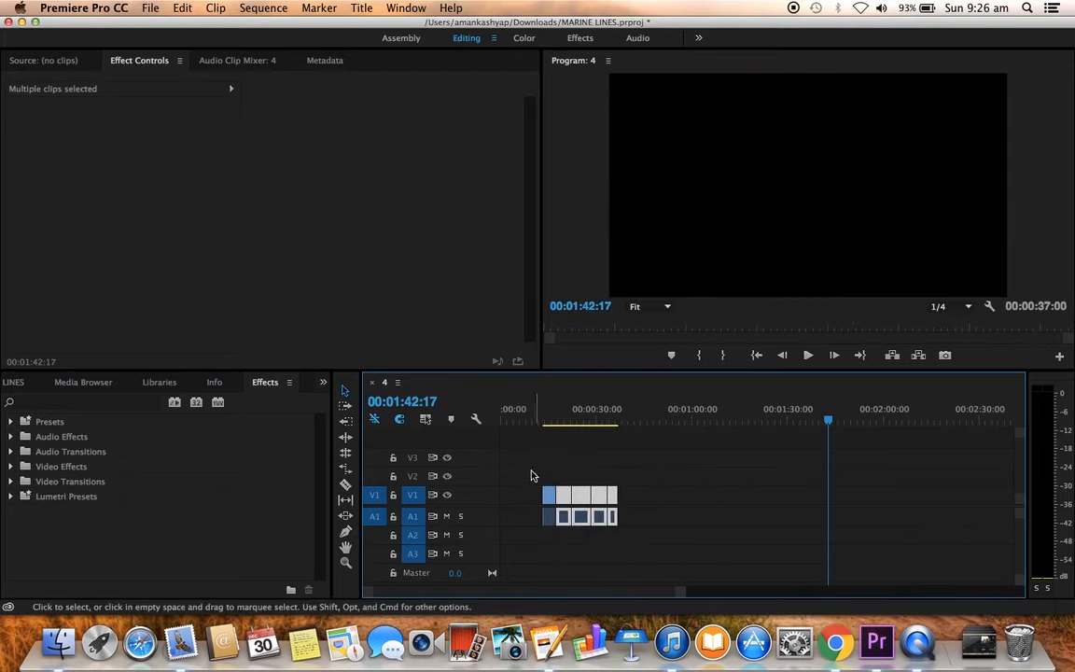
click(535, 461)
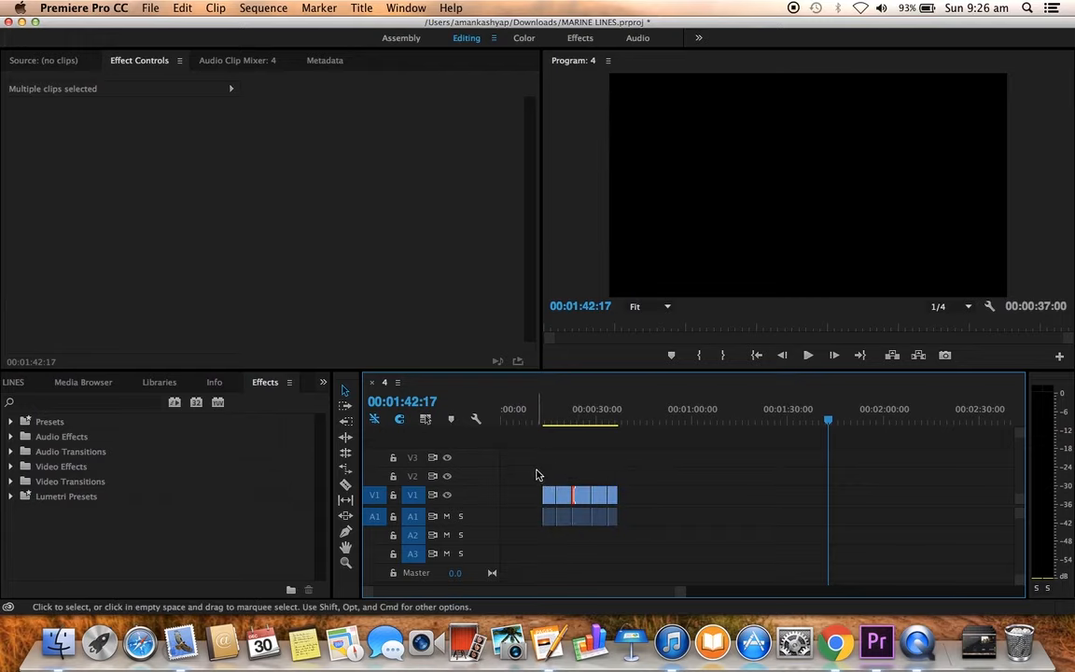
Step: Move all the clips together to the start of the timeline and set the playhead to 00:00:00:00
drag(505, 444, 658, 551)
drag(579, 495, 519, 494)
drag(579, 412, 479, 421)
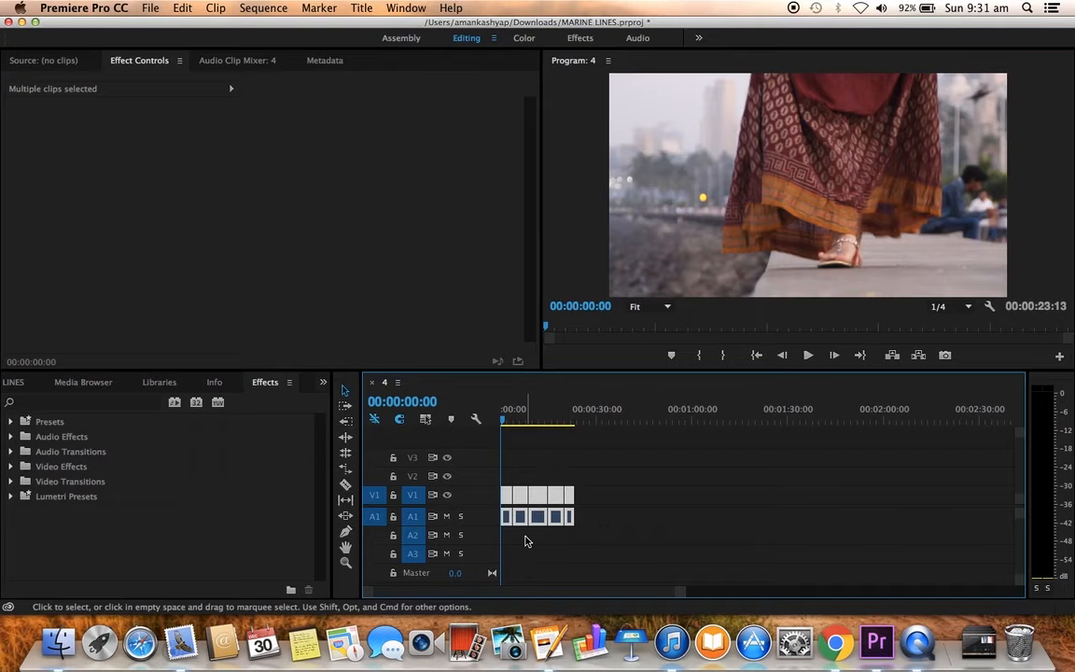
Step: Switch to Finder and add bensound-acousticbreeze.mp3 from the EDITING folder to track A2 at the start of the timeline
click(48, 644)
click(28, 74)
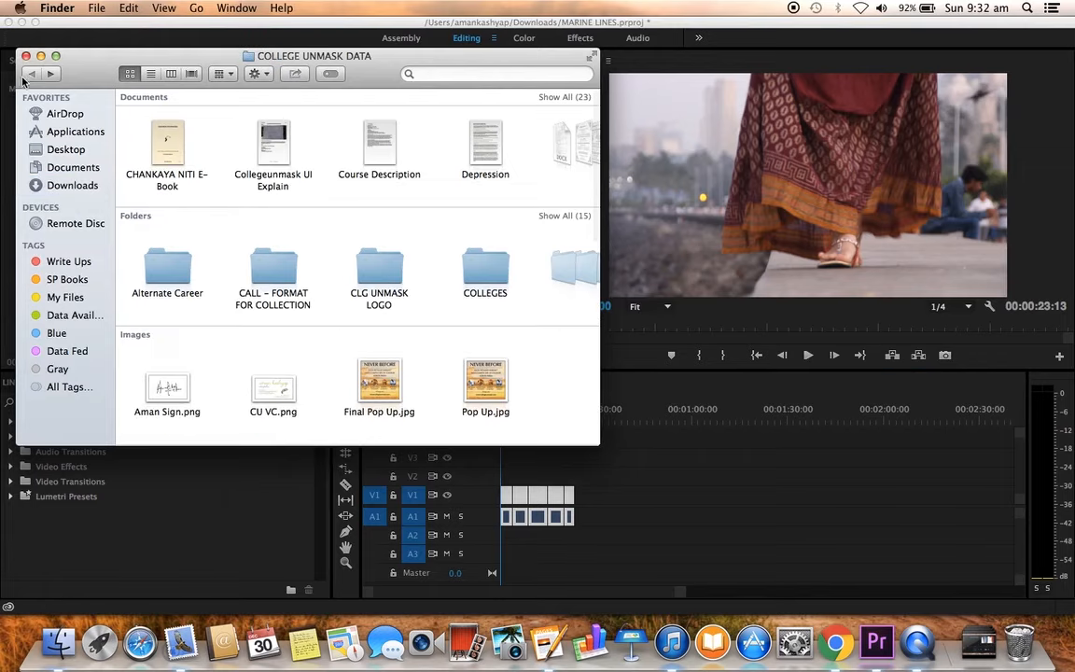
click(51, 75)
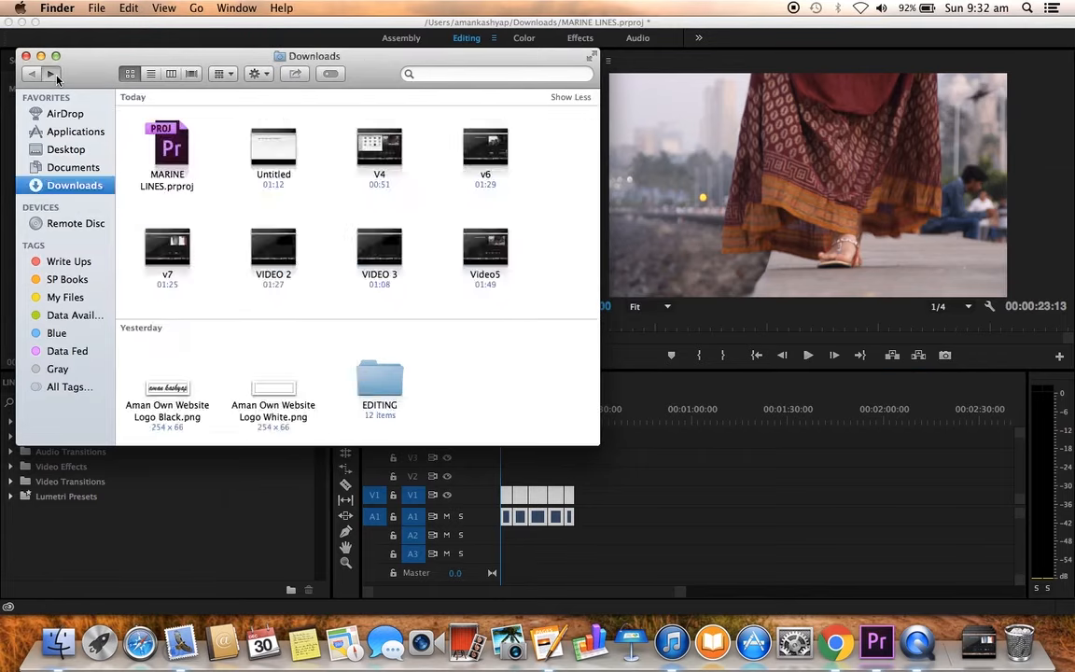
click(51, 75)
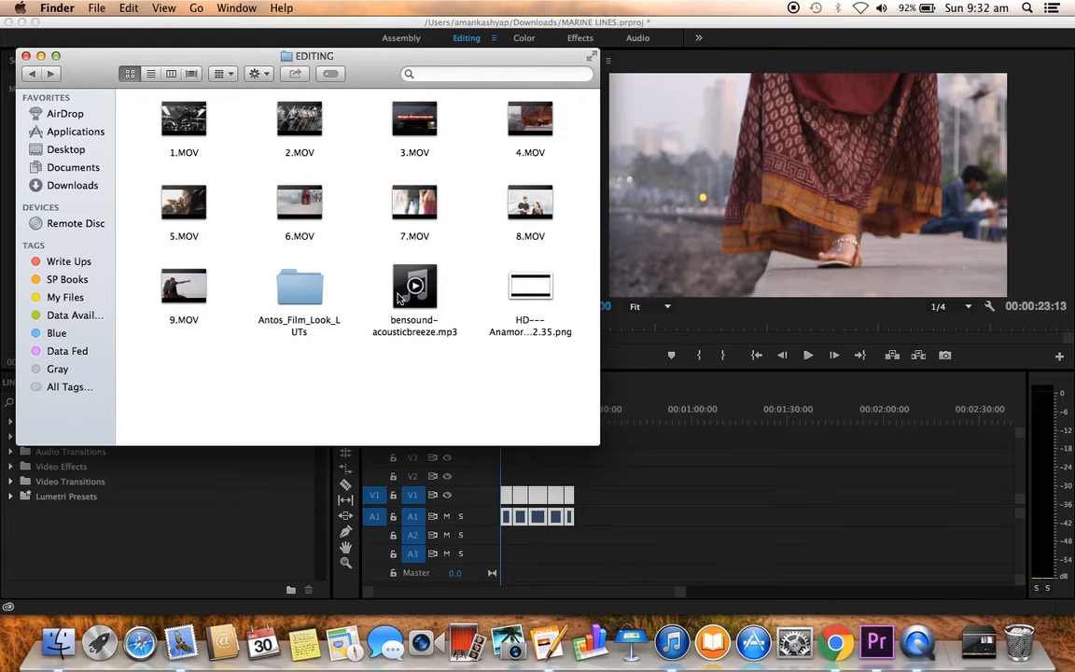
drag(399, 297, 482, 538)
click(617, 538)
Step: Play the opening, mute track A1 and trim the end of the A2 music to the end of the last video clip
drag(514, 419, 487, 420)
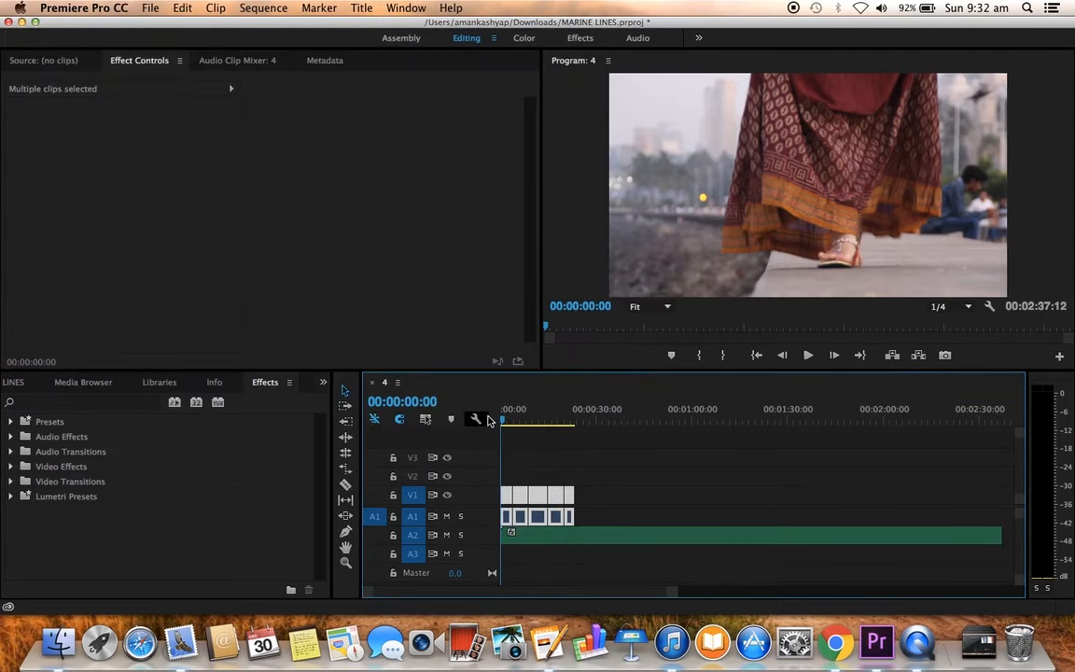
key(space)
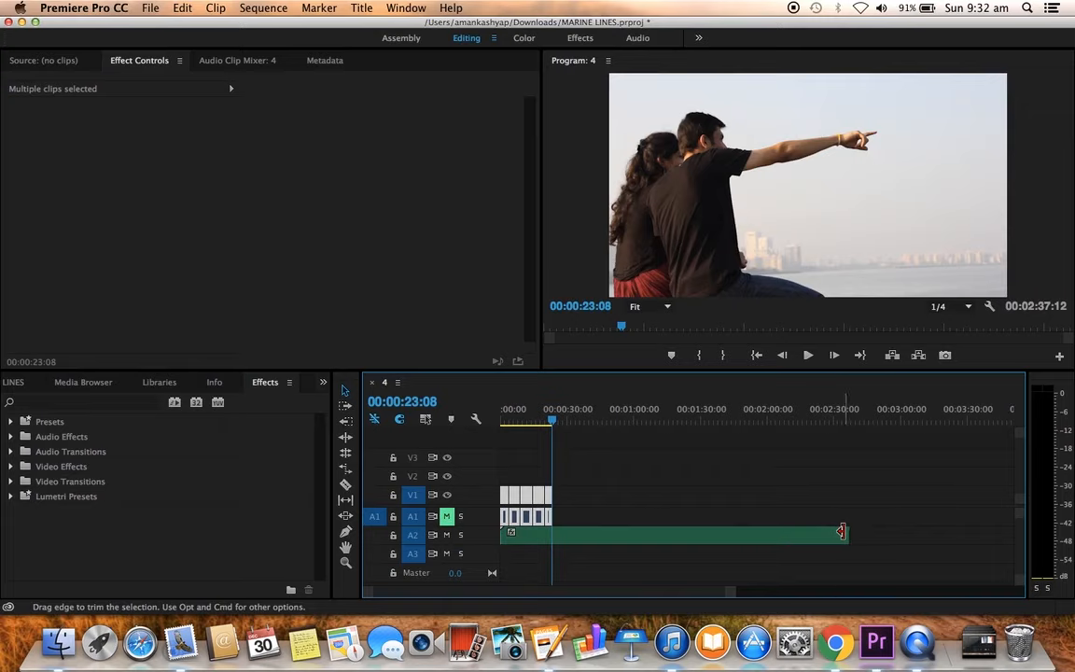
drag(845, 533, 552, 536)
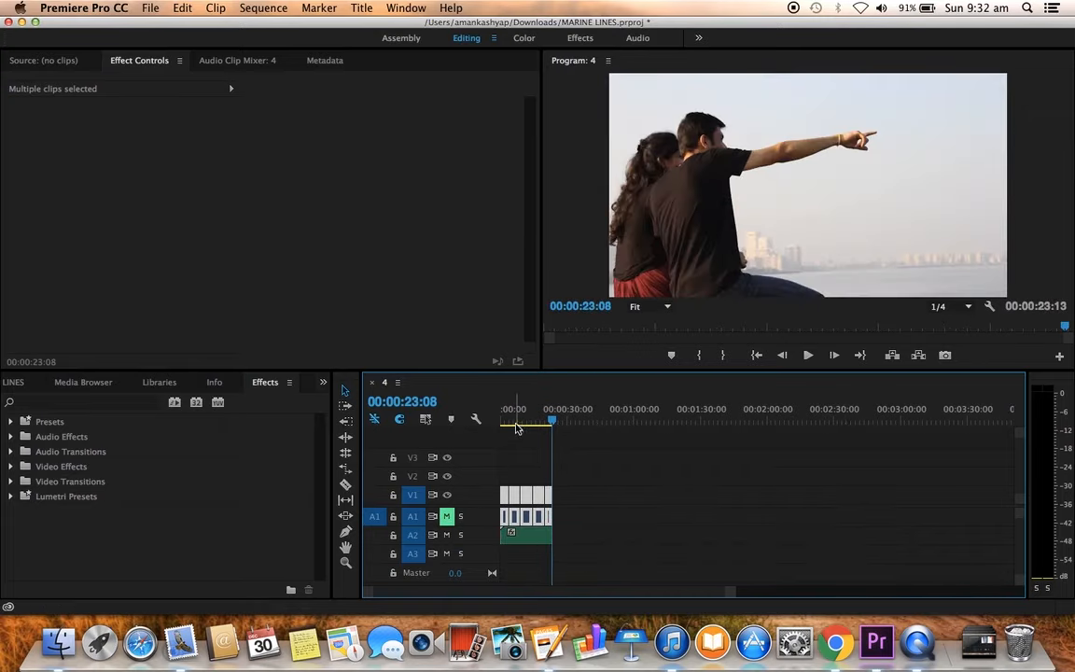
Step: Play the whole sequence from 00:00:00:00 to review the cut with the music
click(483, 418)
key(equal)
key(equal)
key(equal)
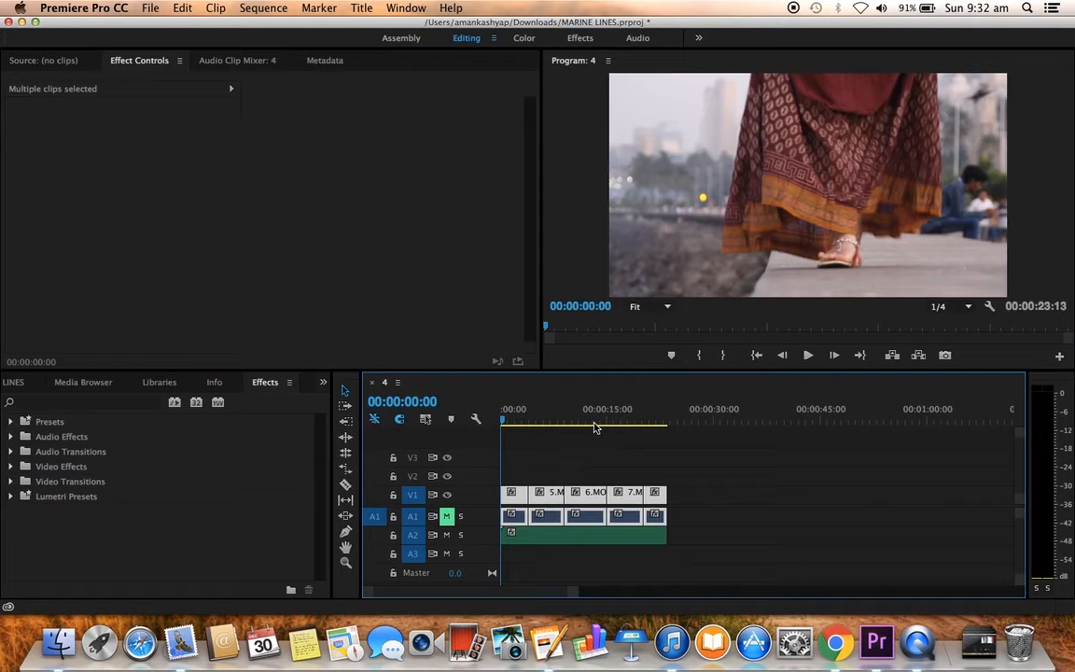
key(space)
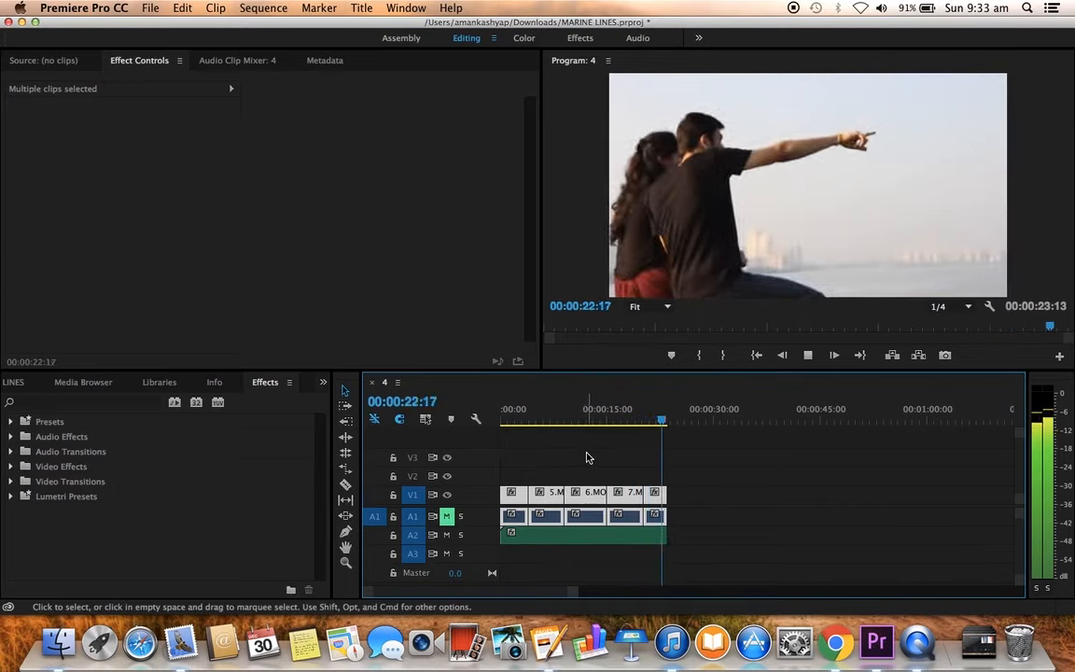
key(space)
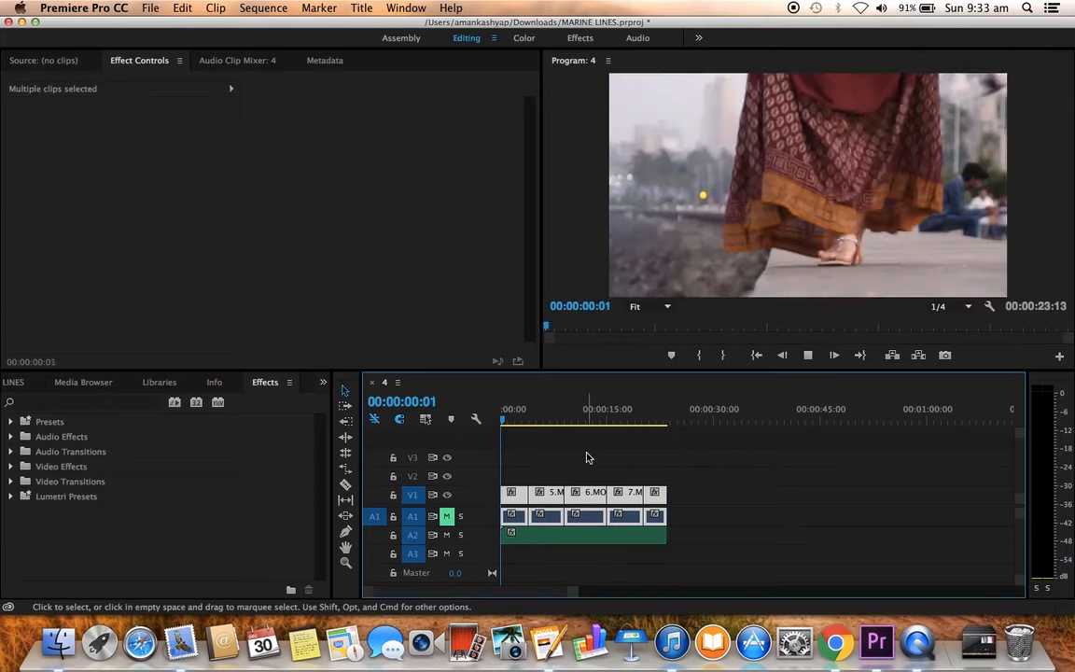
key(space)
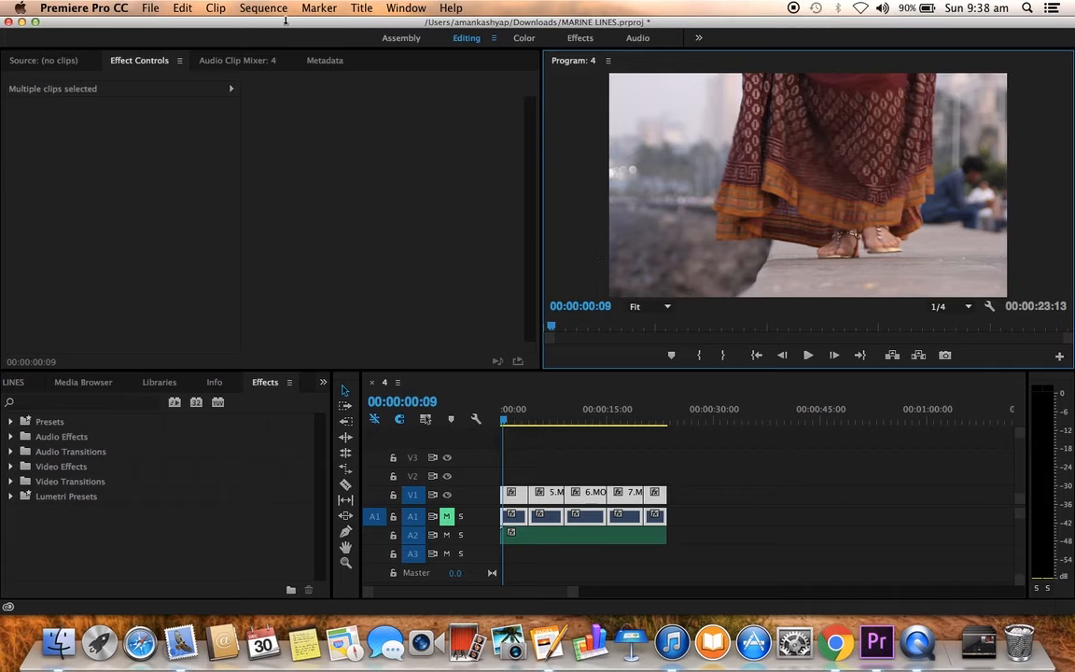
Step: Start exporting the sequence as 4.mp4 in H.264 format with the YouTube 1080p HD preset
click(144, 8)
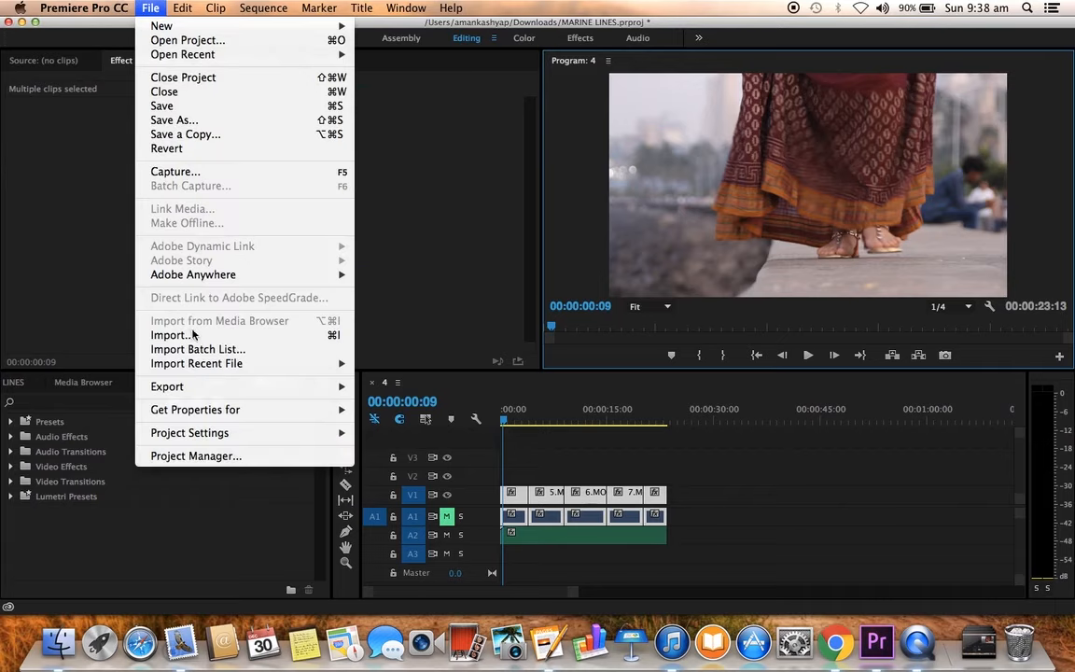
mouse_move(203, 394)
click(392, 387)
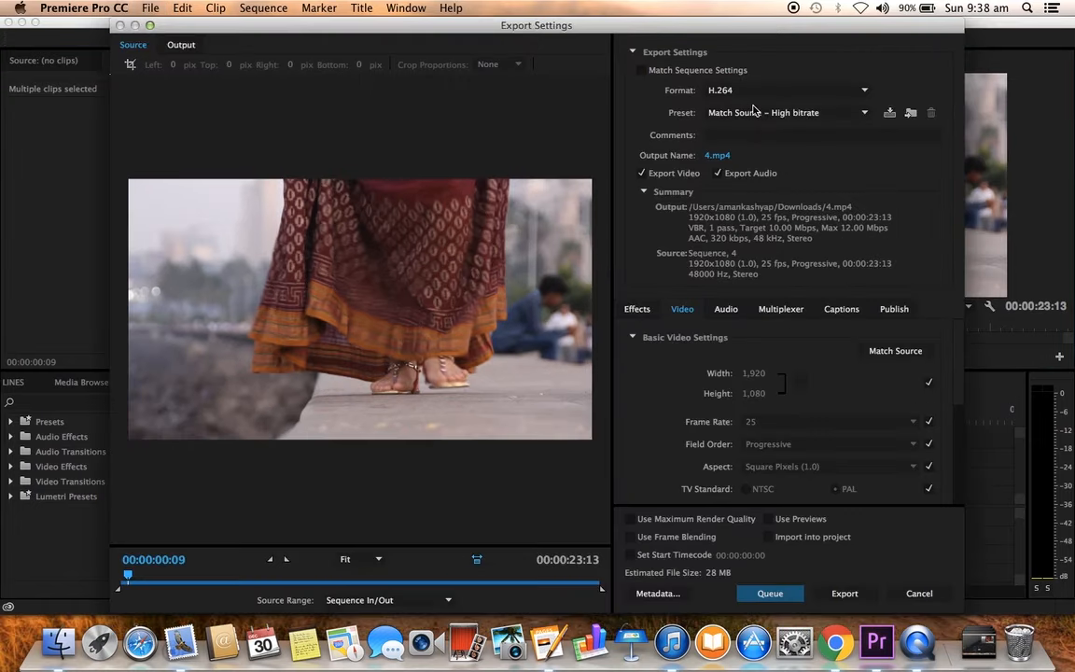
click(748, 116)
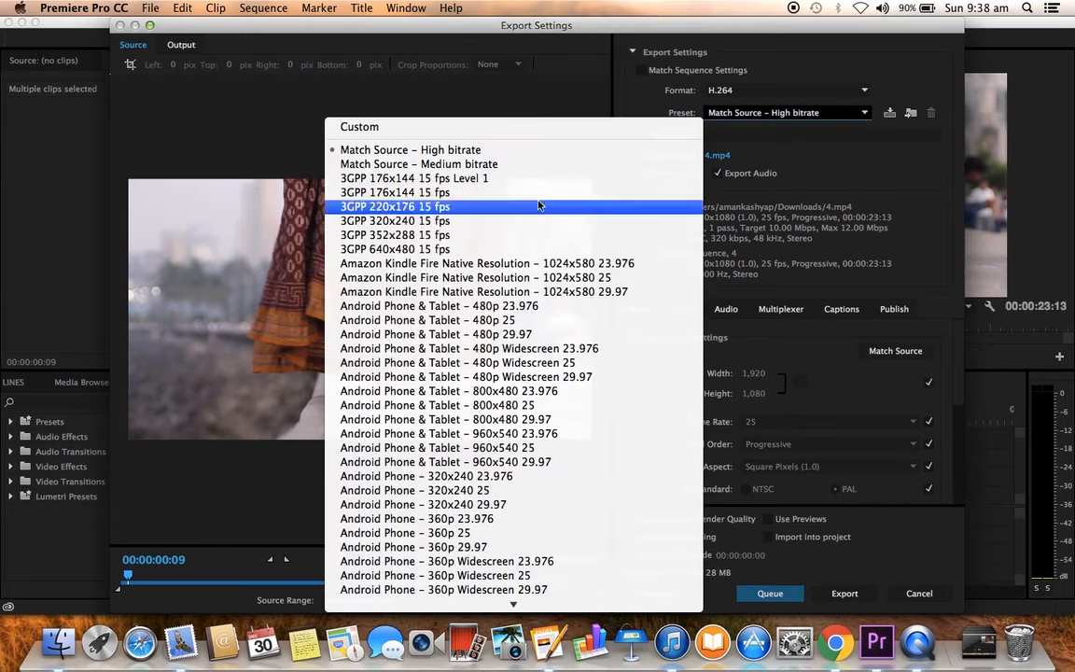
scroll(502, 478, down, 15)
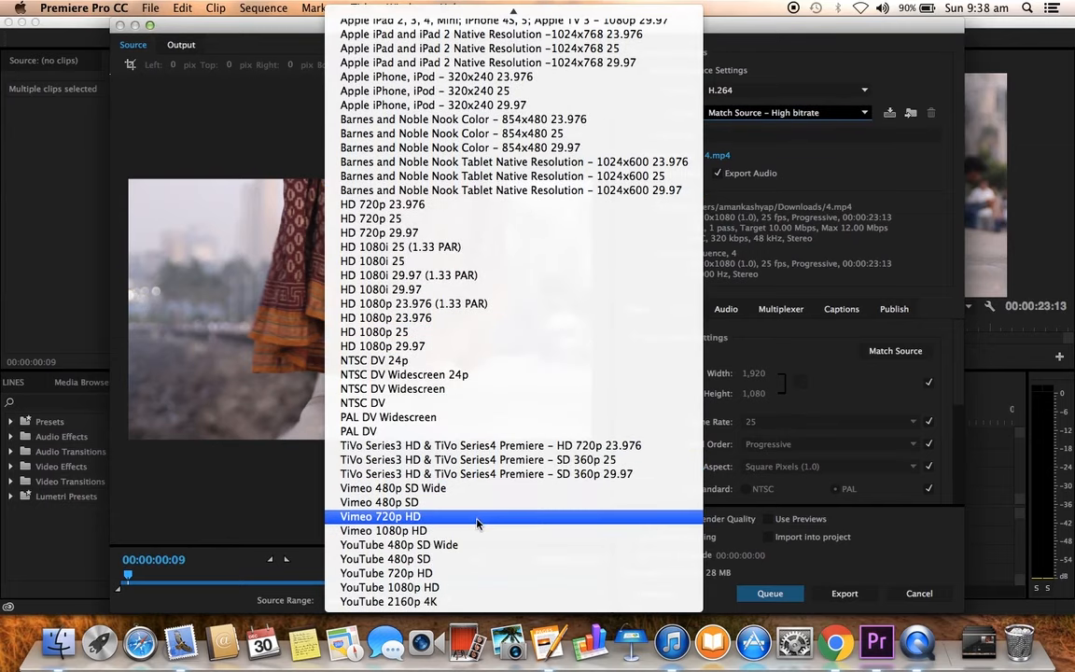
click(448, 588)
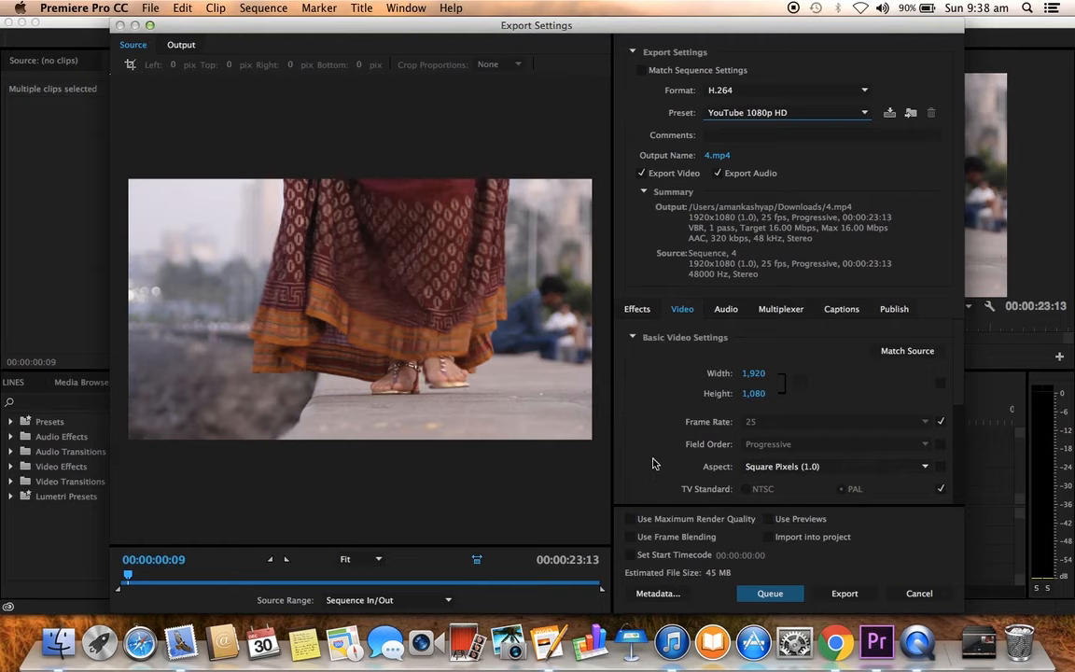
click(843, 594)
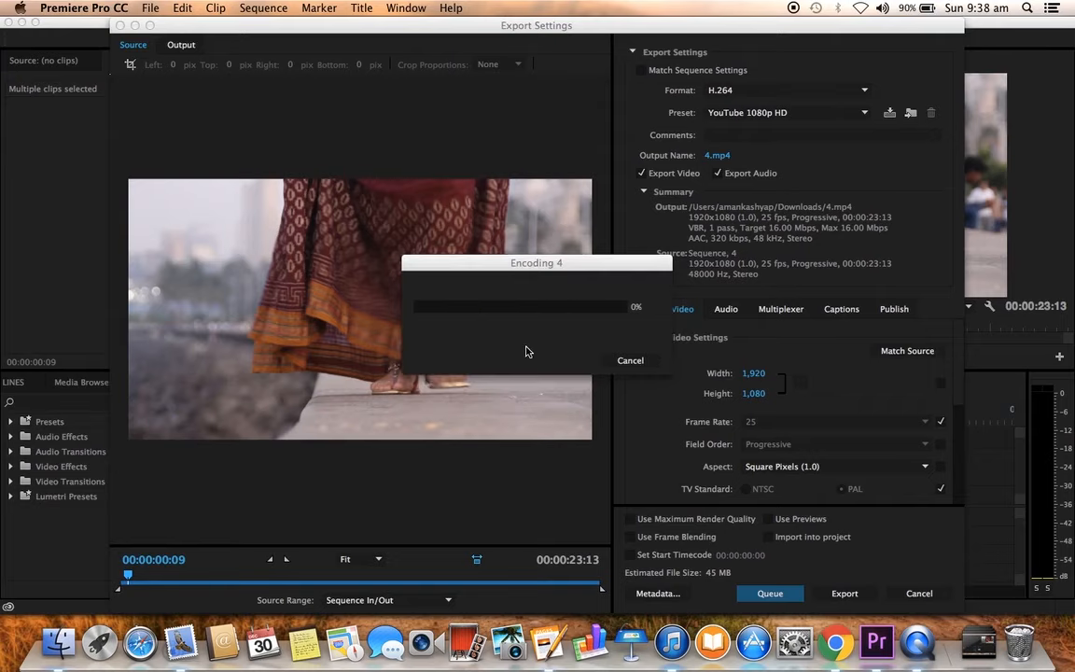
Step: Cancel the export and return the playhead to 00:00:00:00
click(618, 364)
click(918, 594)
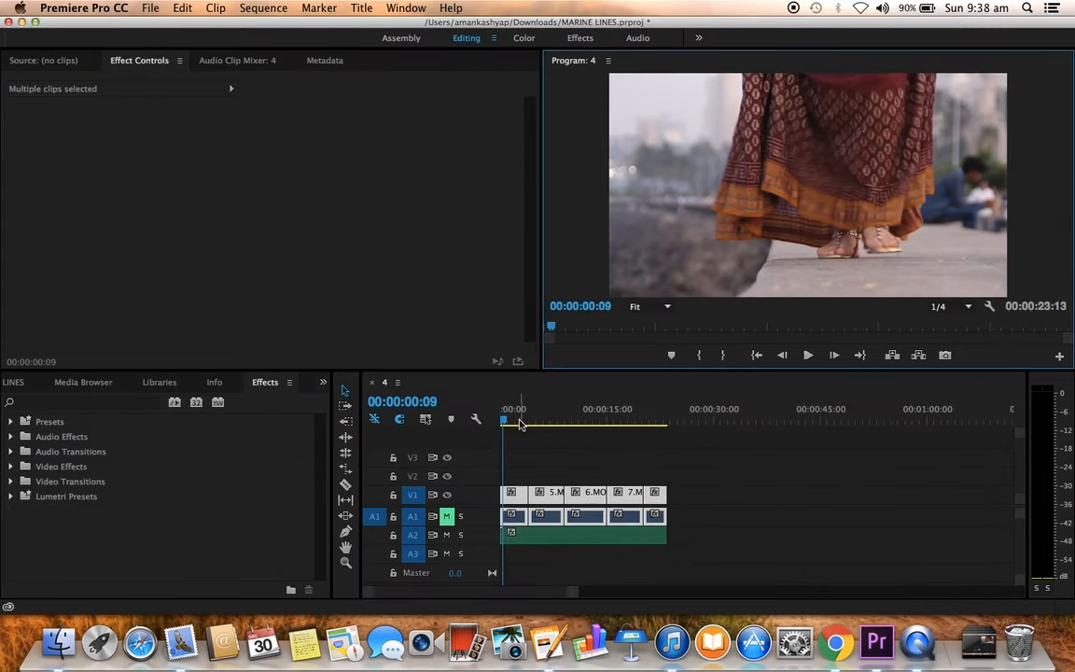
drag(505, 419, 502, 420)
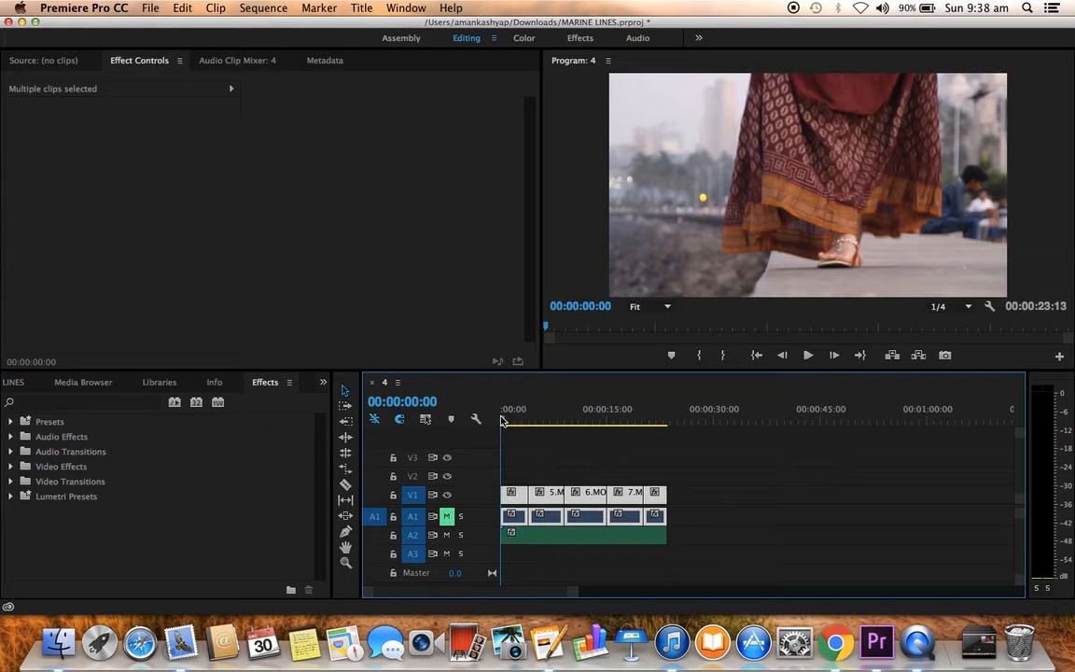